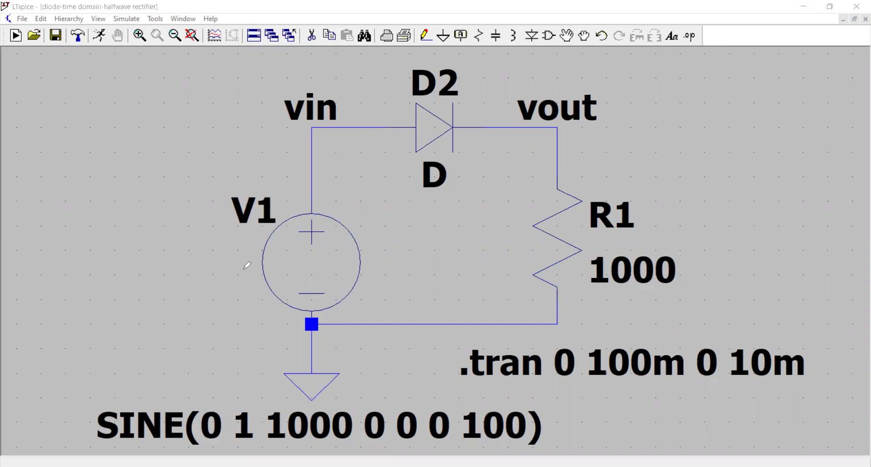
Annotate the schematic, marking source V1, the diode model D, resistor R1 and the SINE definition
drag(243, 271, 274, 257)
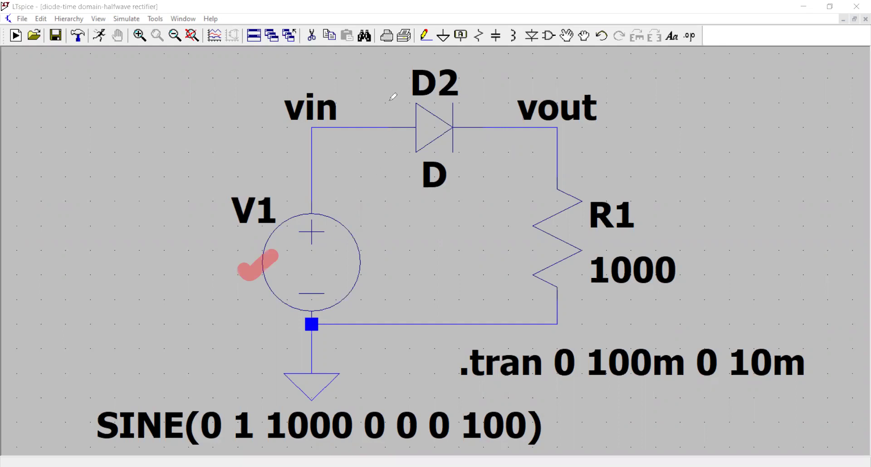
drag(393, 161, 412, 155)
drag(596, 233, 630, 231)
mouse_move(245, 307)
mouse_down()
mouse_move(261, 300)
mouse_move(259, 307)
mouse_up()
drag(162, 397, 182, 386)
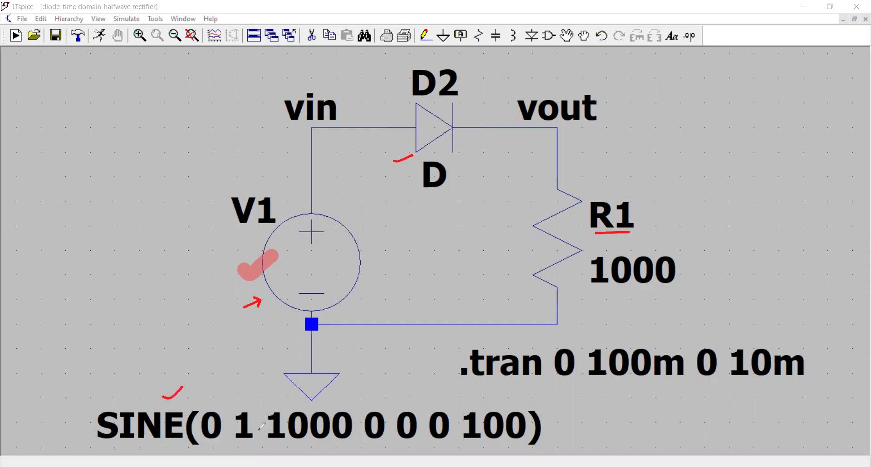
click(329, 270)
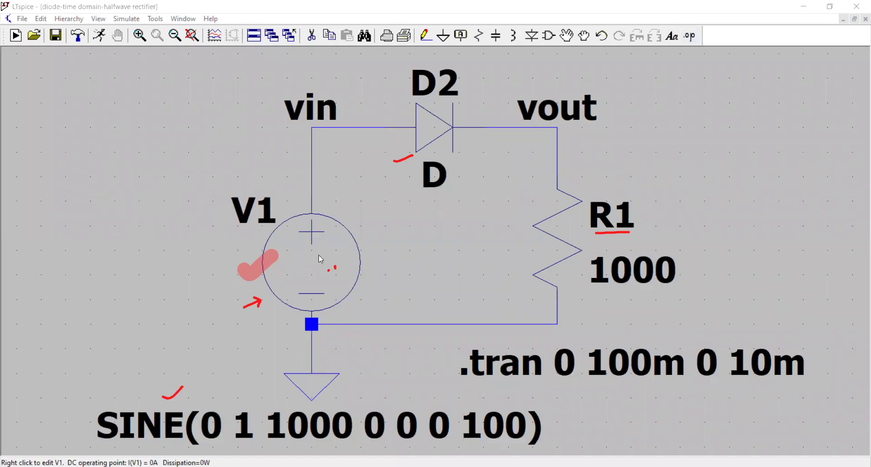
Review V1's sine settings (offset 0, amplitude 1, 1000 Hz, Ncycles 100) and diode D2, unchanged
right_click(320, 259)
click(417, 246)
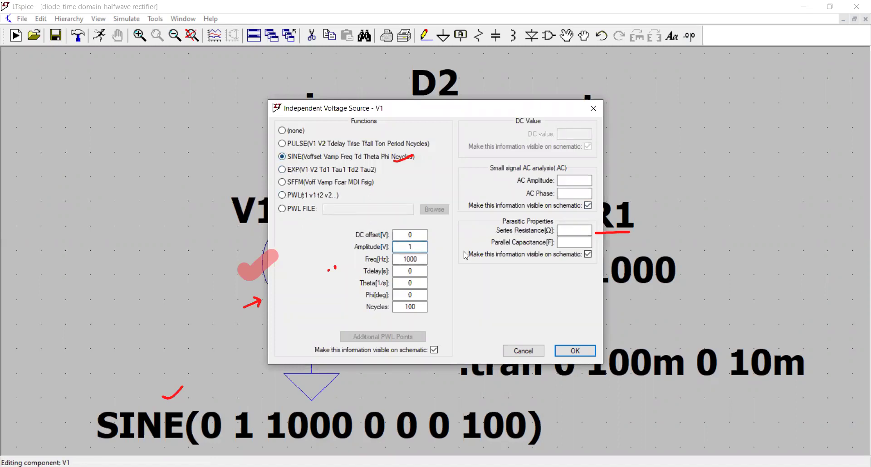
click(421, 236)
double_click(417, 245)
double_click(414, 260)
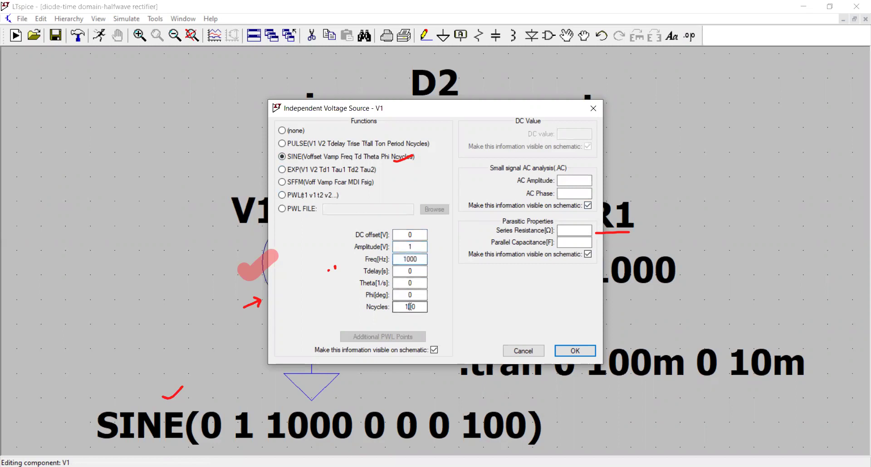
double_click(410, 306)
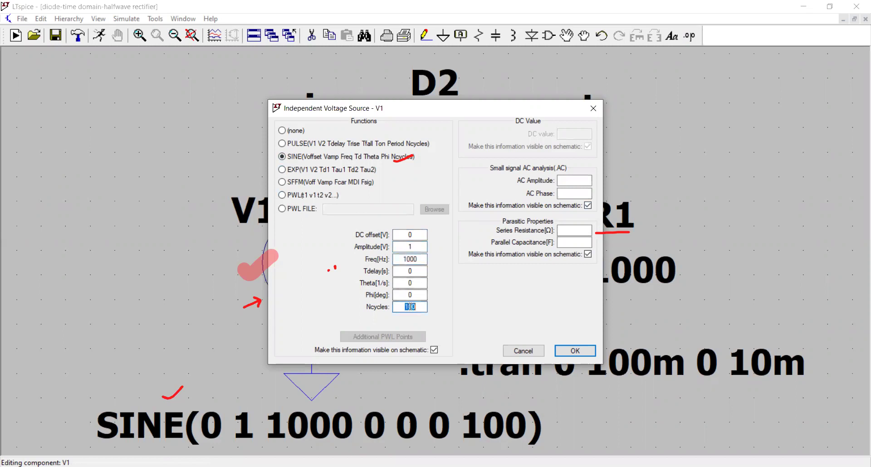
click(574, 348)
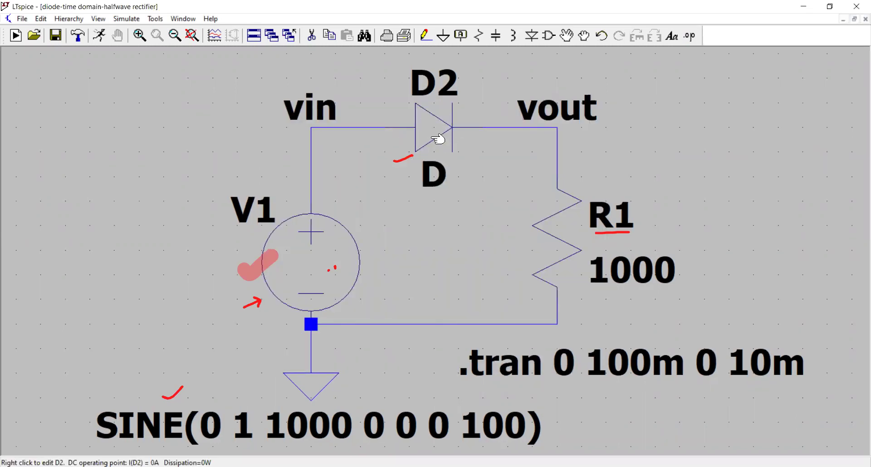
right_click(438, 140)
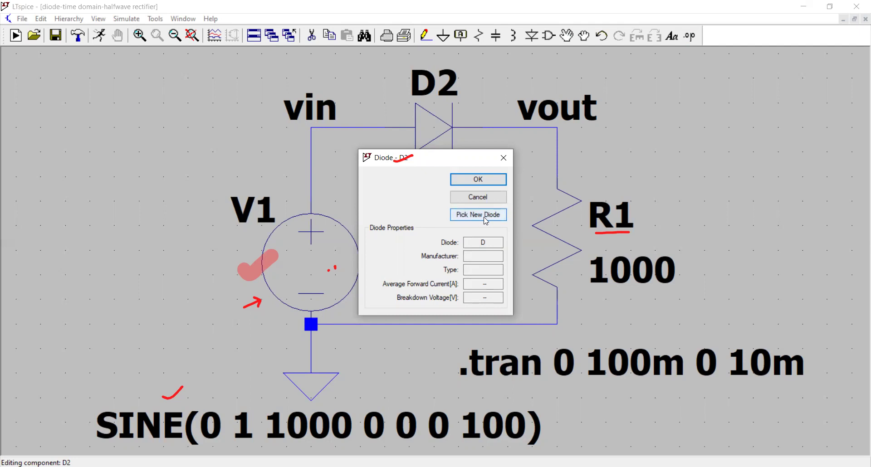
click(474, 180)
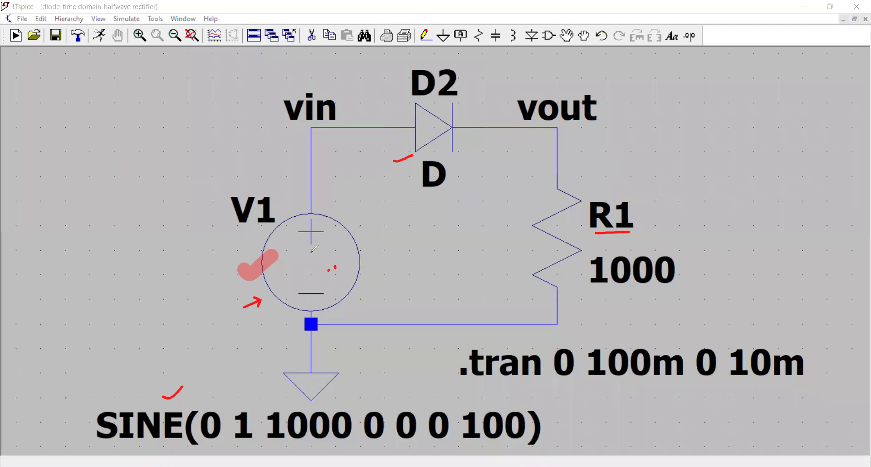
Sketch a sine in V1 and trace the forward-biased current loop from V1 through the diode into R1
drag(294, 262, 334, 268)
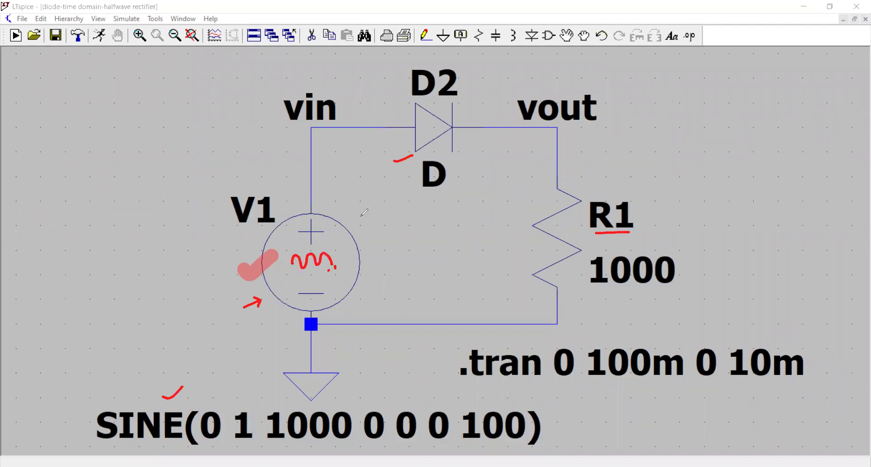
mouse_move(439, 146)
mouse_down()
mouse_move(438, 158)
mouse_move(455, 158)
mouse_up()
click(446, 156)
drag(401, 138, 465, 137)
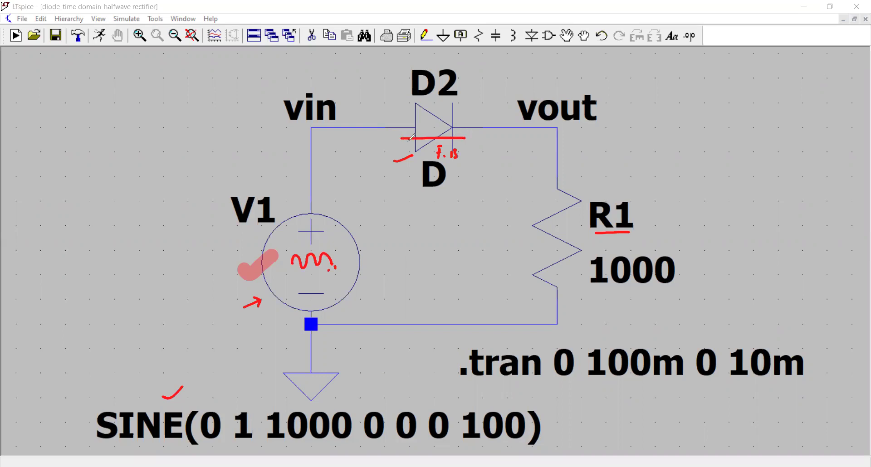
mouse_move(403, 138)
mouse_down()
mouse_move(355, 157)
mouse_move(353, 204)
mouse_up()
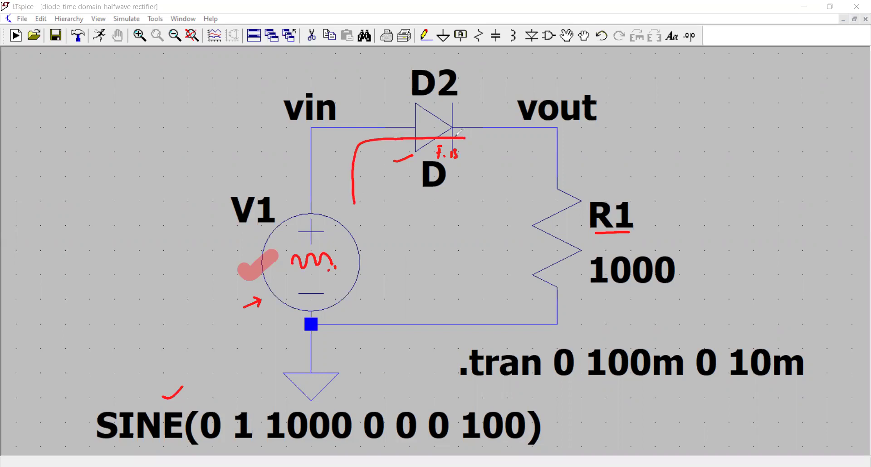
mouse_move(436, 133)
mouse_down()
mouse_move(434, 145)
mouse_move(503, 141)
mouse_move(541, 151)
mouse_move(538, 222)
mouse_move(522, 273)
mouse_move(433, 287)
mouse_move(383, 279)
mouse_move(375, 258)
mouse_move(382, 264)
mouse_up()
mouse_move(429, 228)
mouse_down()
mouse_move(437, 227)
mouse_move(432, 240)
mouse_up()
drag(429, 241, 439, 240)
drag(441, 234, 444, 242)
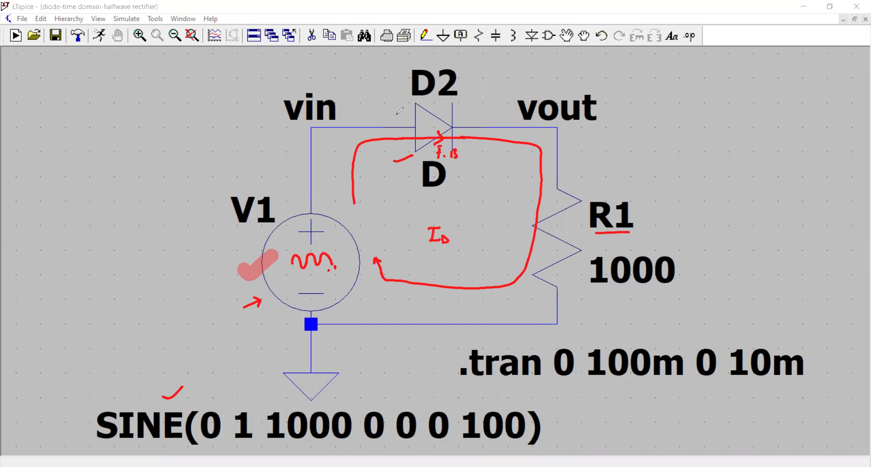
Annotate the 0.6V drop across the diode and the 1V source amplitude beside V1
drag(397, 115, 395, 127)
drag(479, 109, 476, 125)
drag(407, 120, 395, 121)
drag(464, 117, 477, 119)
drag(450, 109, 477, 119)
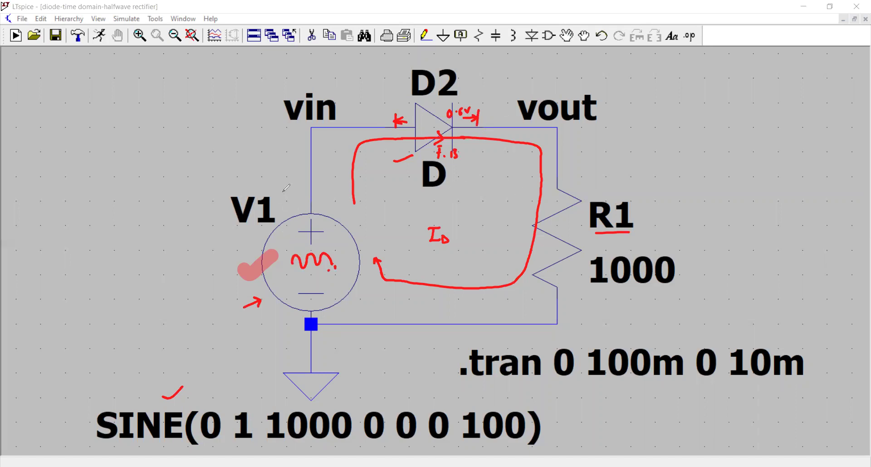
drag(285, 189, 284, 199)
mouse_move(289, 187)
mouse_down()
mouse_move(283, 206)
mouse_move(303, 198)
mouse_up()
drag(446, 122, 475, 118)
Note the expected 0.4V output voltage near vout and underline R1
mouse_move(564, 137)
mouse_down()
mouse_move(576, 143)
mouse_move(592, 134)
mouse_move(628, 153)
mouse_up()
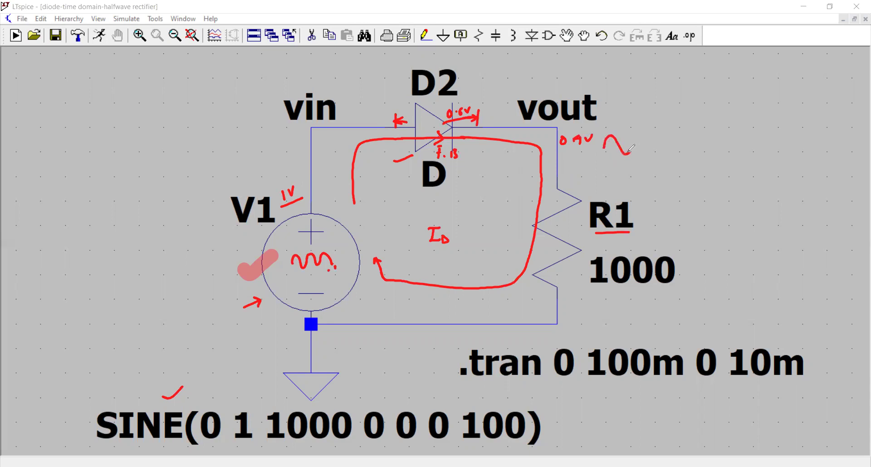
drag(580, 135, 574, 183)
drag(599, 232, 634, 231)
Mark up the .tran directive and review its 100m stop, 0 start-saving and 10m maximum timestep
mouse_move(493, 334)
mouse_down()
mouse_move(478, 336)
mouse_move(452, 382)
mouse_move(787, 387)
mouse_up()
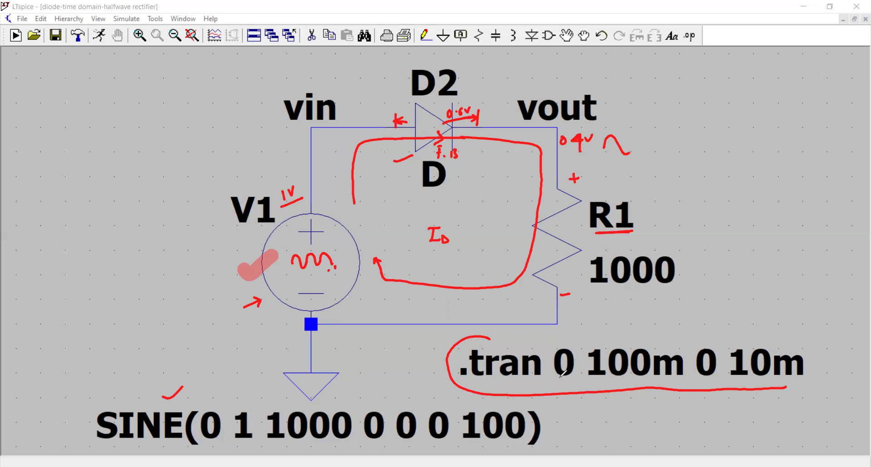
drag(556, 382, 573, 381)
drag(678, 349, 711, 333)
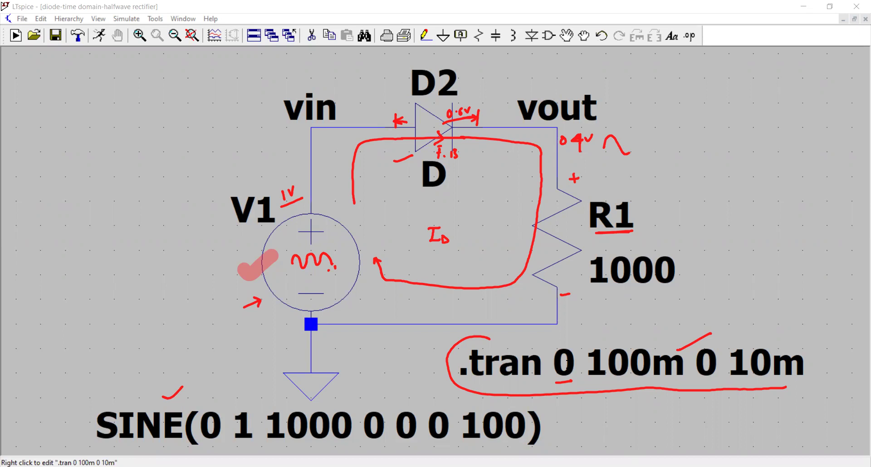
right_click(571, 369)
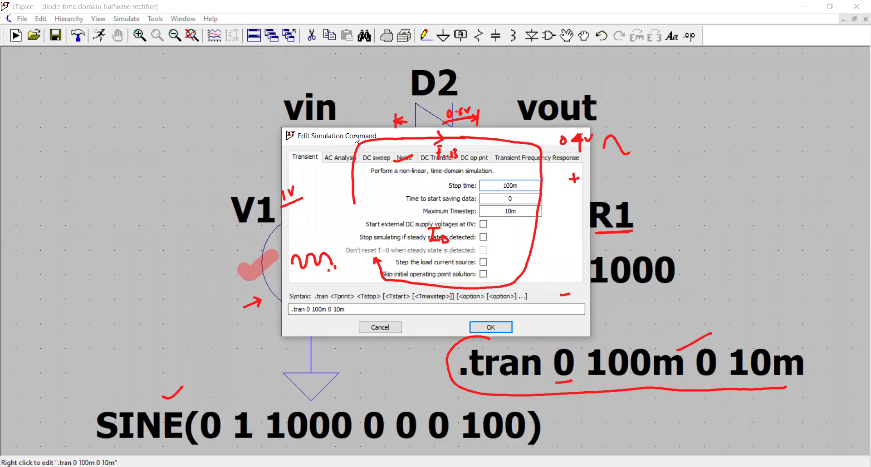
drag(356, 139, 102, 157)
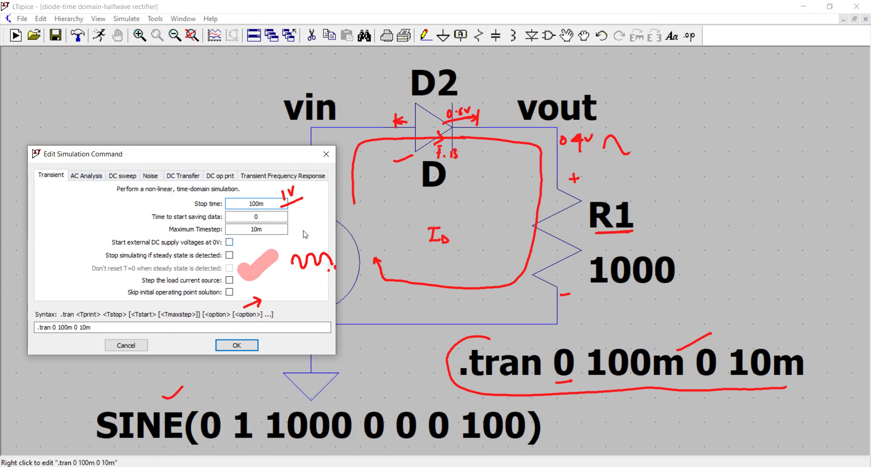
double_click(261, 205)
click(261, 220)
click(257, 231)
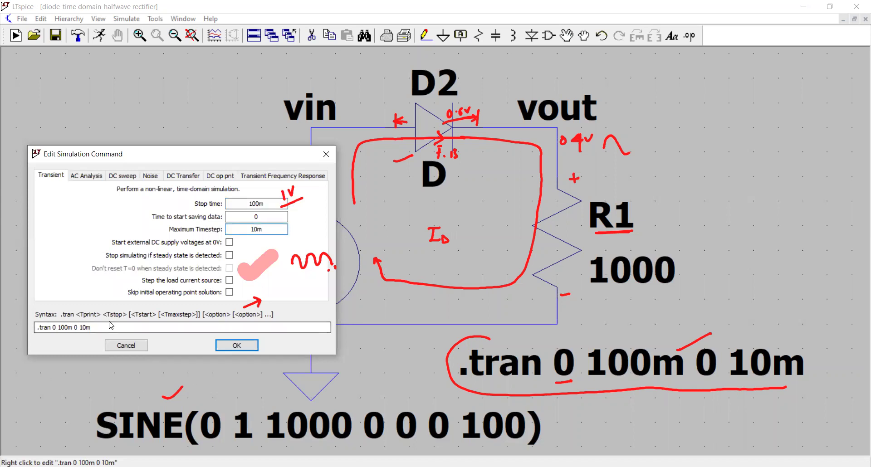
drag(108, 323, 26, 323)
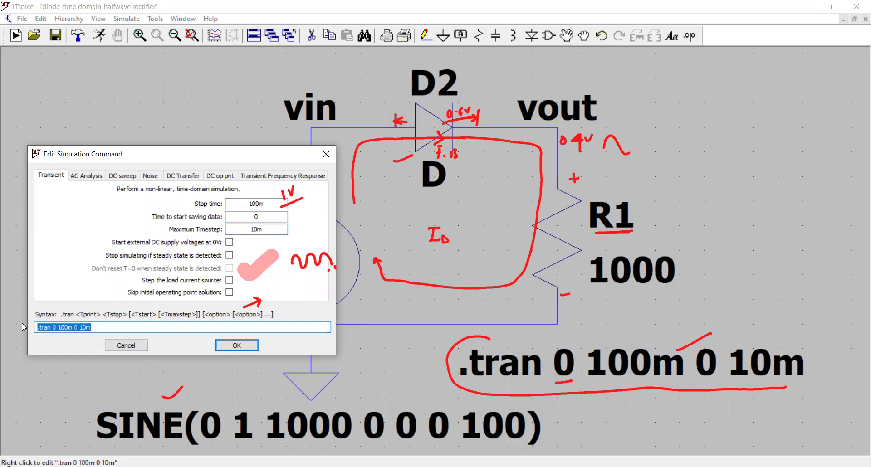
click(230, 347)
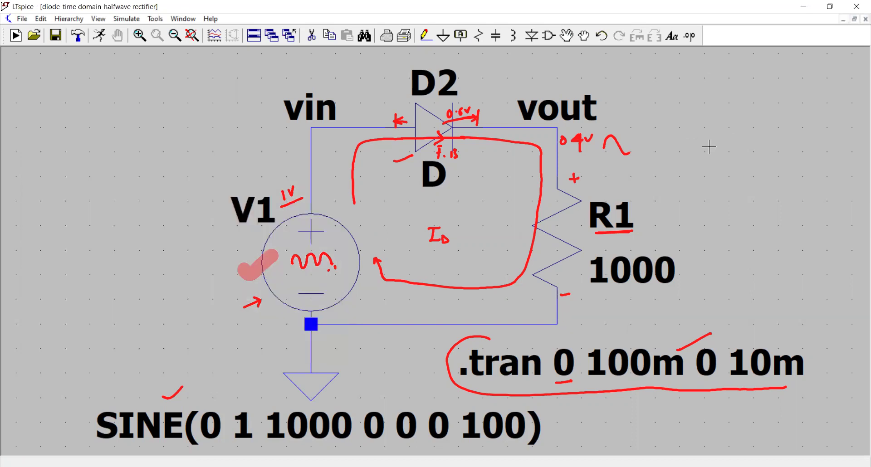
Run the transient simulation and zoom the plot to about three cycles (0.2–2.8 ms)
click(99, 35)
mouse_move(100, 51)
mouse_down()
mouse_move(105, 68)
mouse_move(111, 53)
mouse_up()
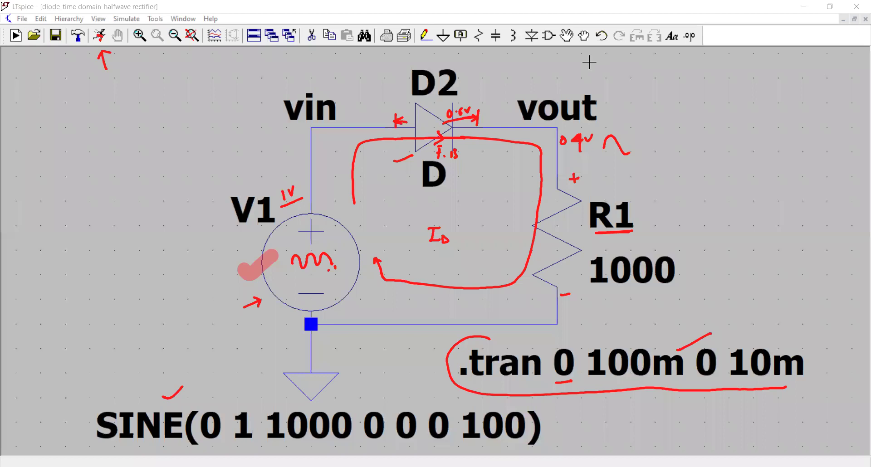
click(101, 34)
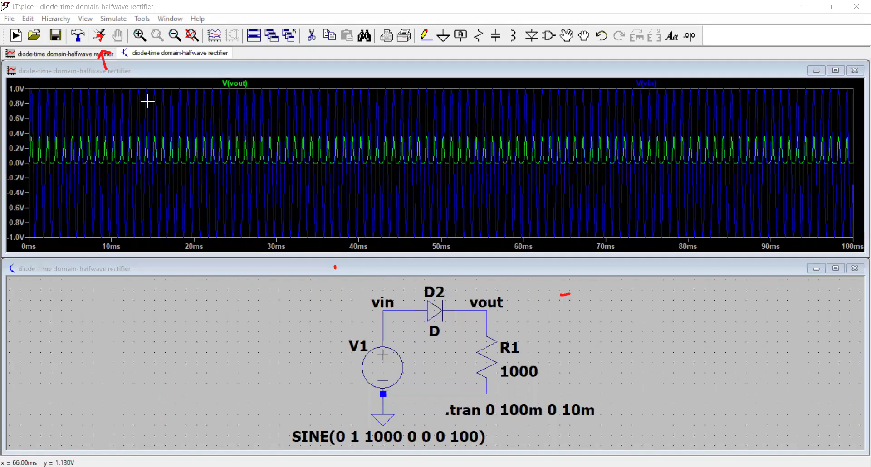
drag(144, 103, 28, 209)
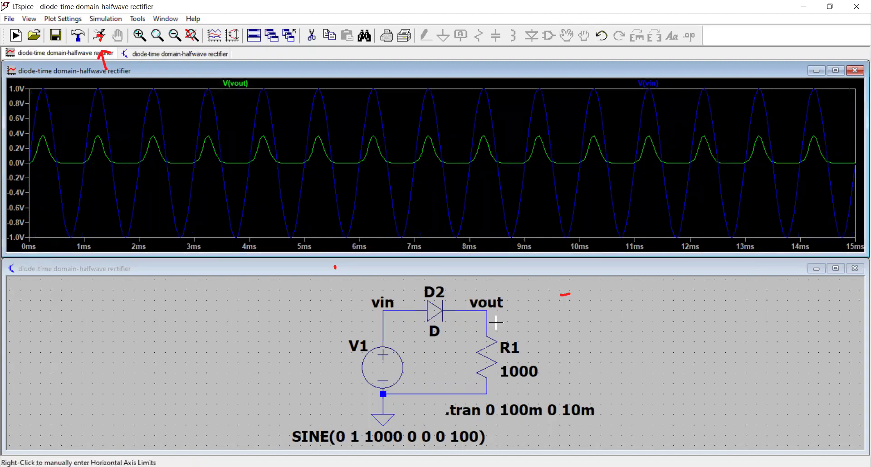
mouse_move(478, 295)
mouse_down()
mouse_move(501, 291)
mouse_move(492, 318)
mouse_move(503, 292)
mouse_move(497, 313)
mouse_up()
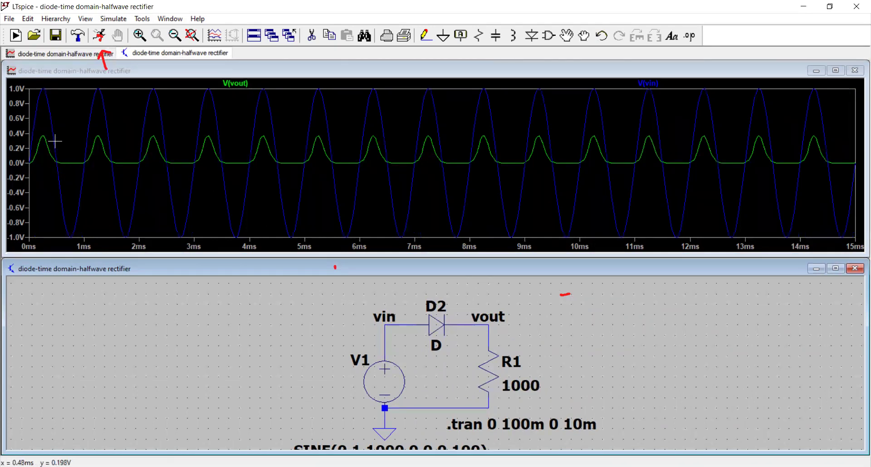
drag(42, 129, 183, 179)
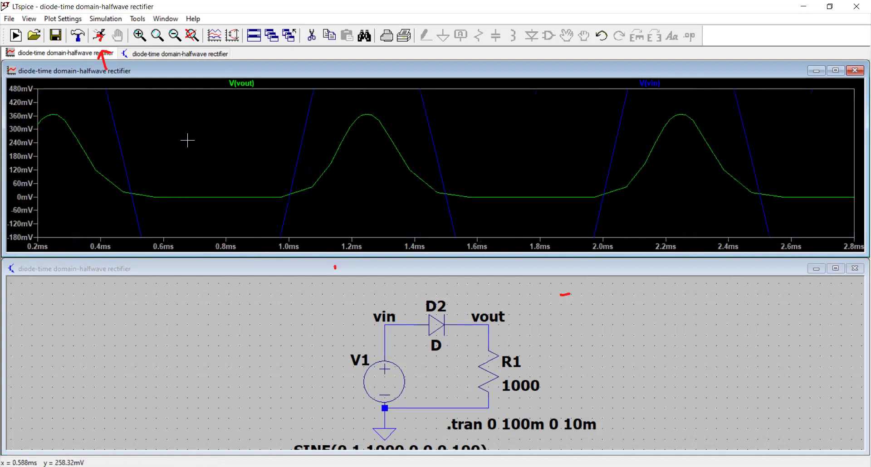
Autorange the plot's vertical axis to ±1.0V and zoom to fit the full 0–100 ms run
right_click(228, 136)
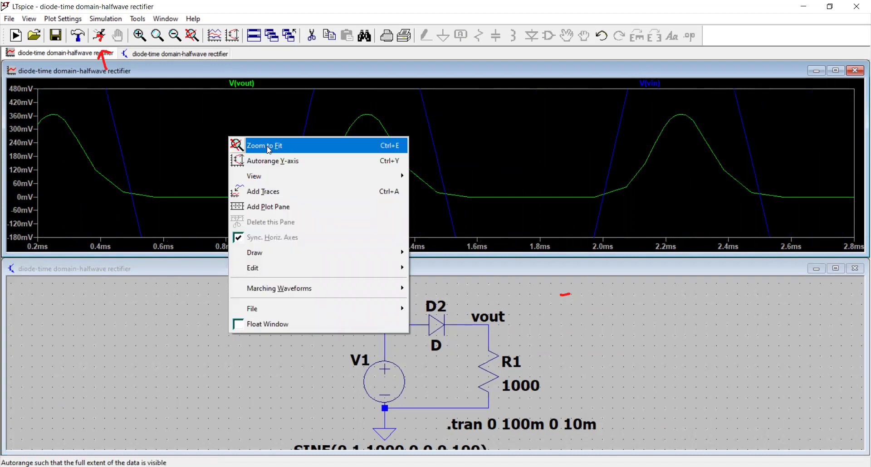
click(264, 162)
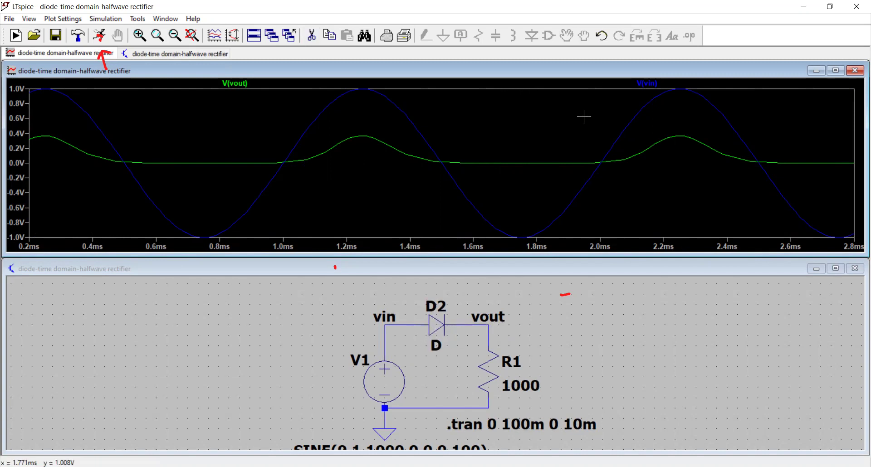
right_click(529, 159)
click(567, 175)
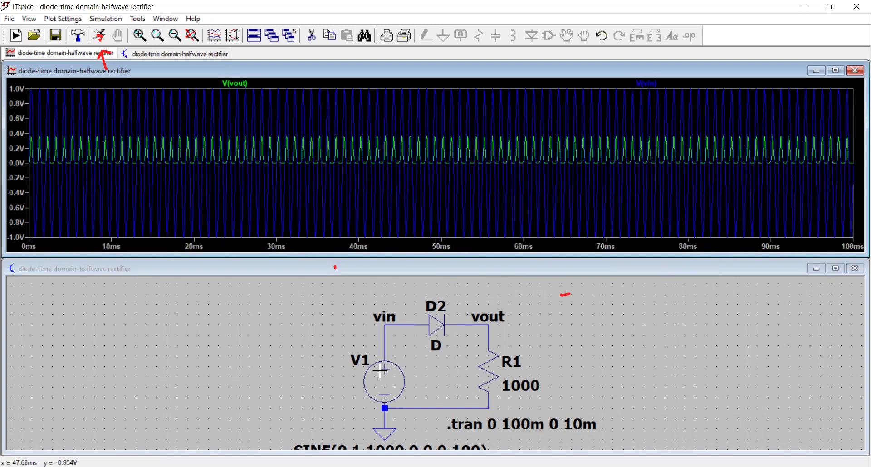
Change V1's Ncycles from 100 to 10 and rerun the simulation
right_click(391, 381)
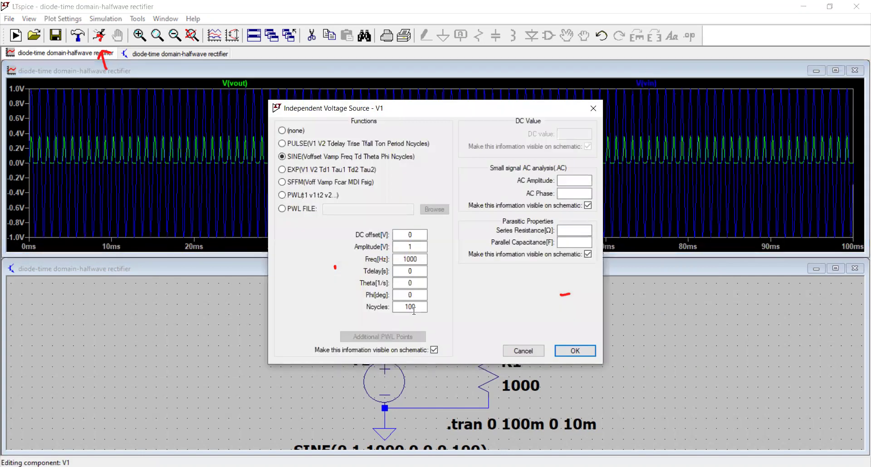
double_click(411, 307)
text(10)
click(570, 353)
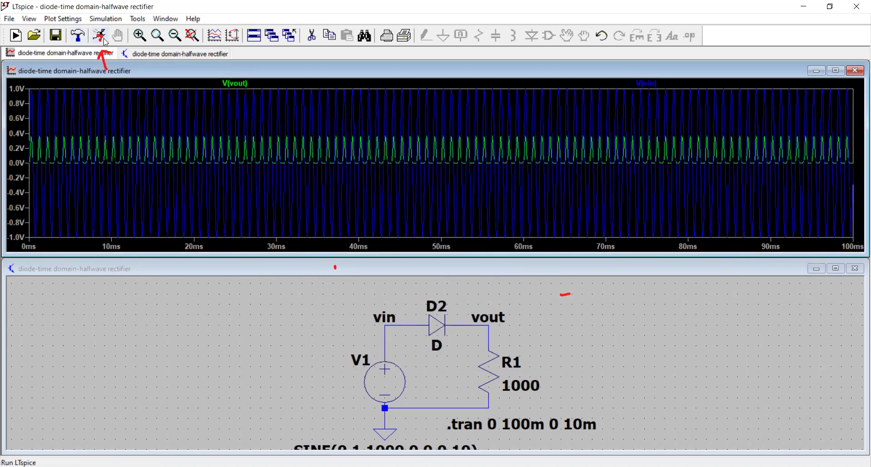
click(101, 36)
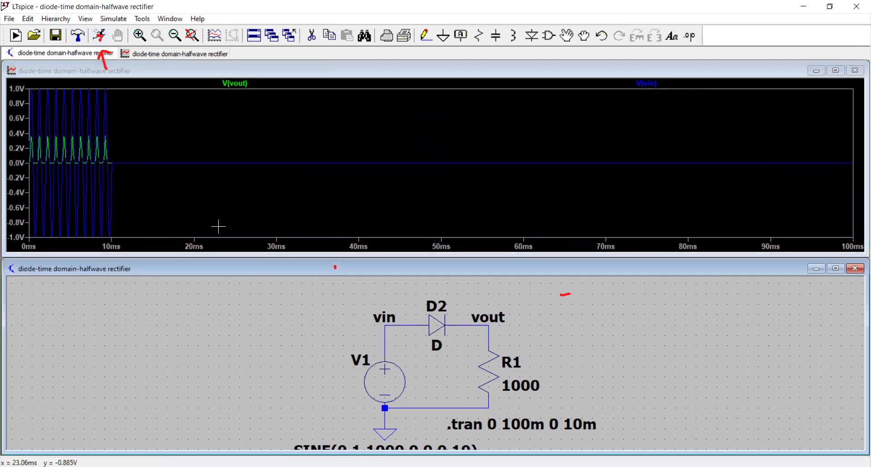
Zoom the waveforms to roughly 0–14 ms and sketch a pair of axes on the schematic
click(144, 237)
drag(142, 237, 8, 81)
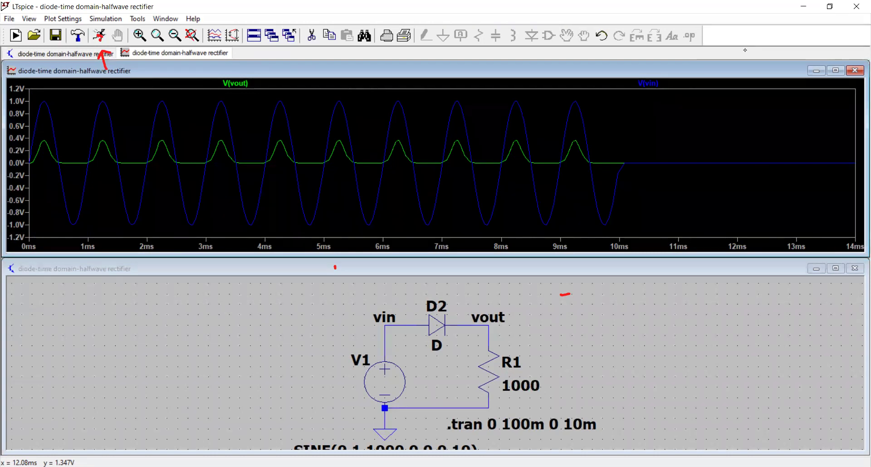
mouse_move(620, 307)
mouse_down()
mouse_move(619, 390)
mouse_move(739, 380)
mouse_up()
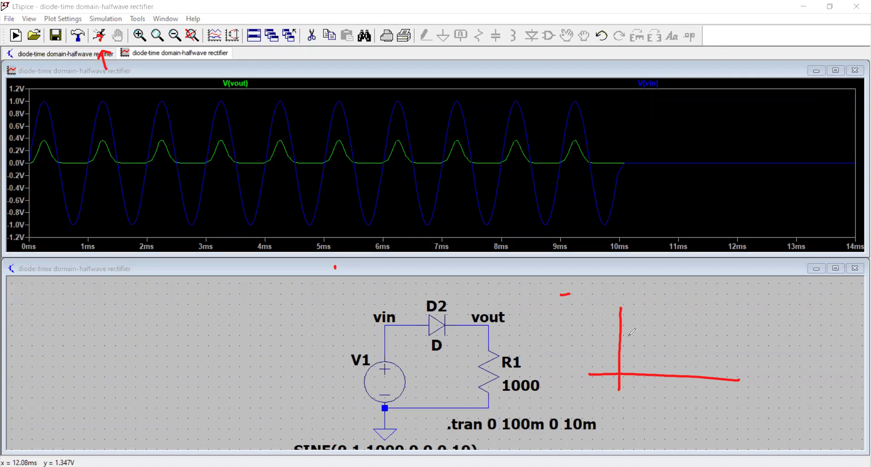
mouse_move(620, 348)
mouse_down()
mouse_move(636, 316)
mouse_move(653, 358)
mouse_move(664, 361)
mouse_move(679, 316)
mouse_move(702, 365)
mouse_move(720, 322)
mouse_move(743, 364)
mouse_up()
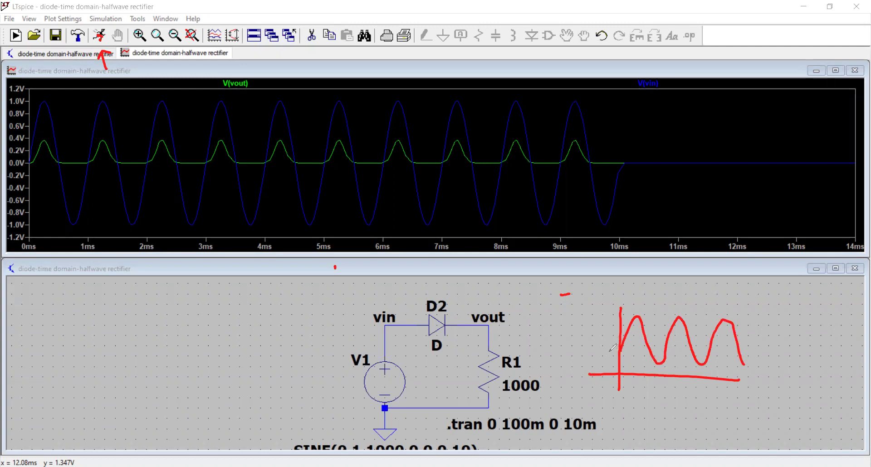
mouse_move(604, 350)
mouse_down()
mouse_move(772, 347)
mouse_move(764, 352)
mouse_up()
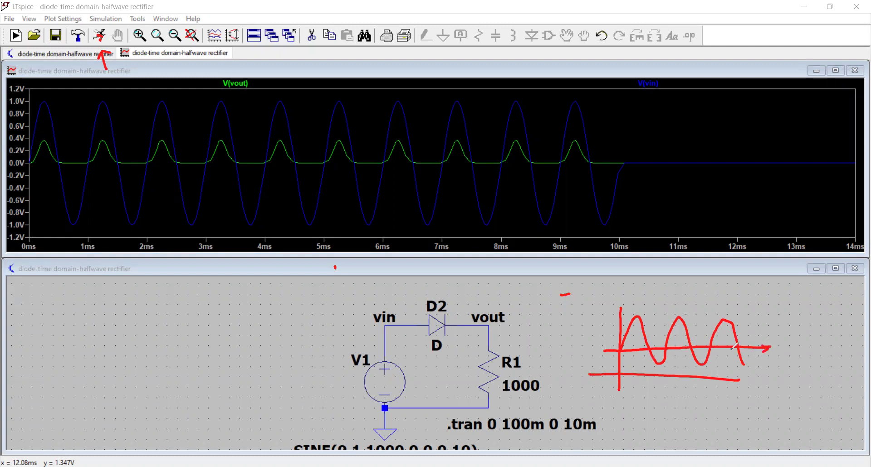
click(638, 334)
click(766, 349)
click(564, 294)
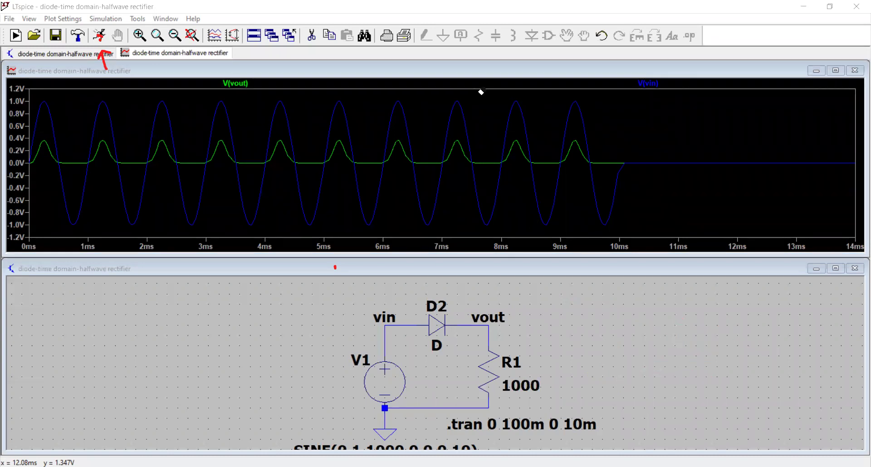
mouse_move(600, 306)
mouse_down()
mouse_move(602, 369)
mouse_move(574, 357)
mouse_up()
drag(650, 362, 714, 363)
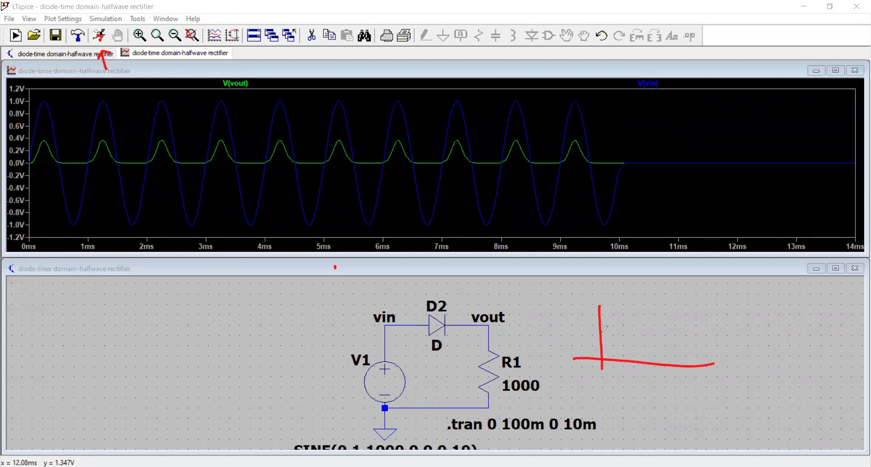
drag(603, 333, 708, 328)
mouse_move(586, 324)
mouse_down()
mouse_move(586, 336)
mouse_move(597, 334)
mouse_up()
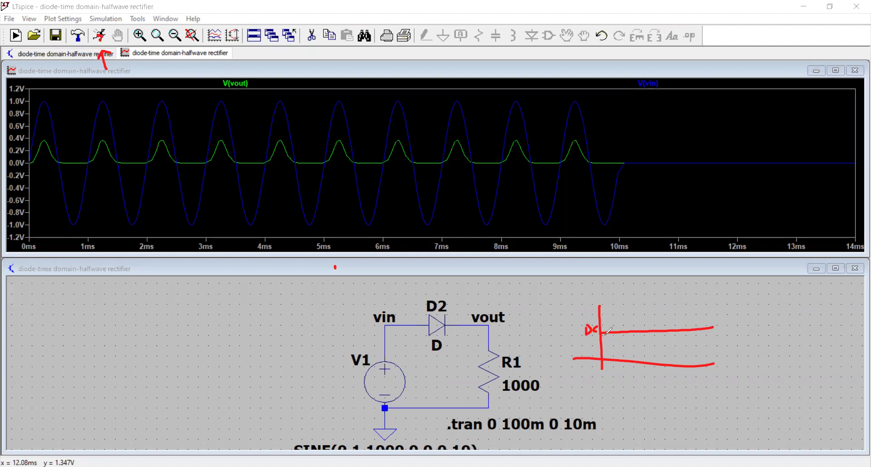
mouse_move(603, 331)
mouse_down()
mouse_move(623, 306)
mouse_move(642, 351)
mouse_move(666, 301)
mouse_up()
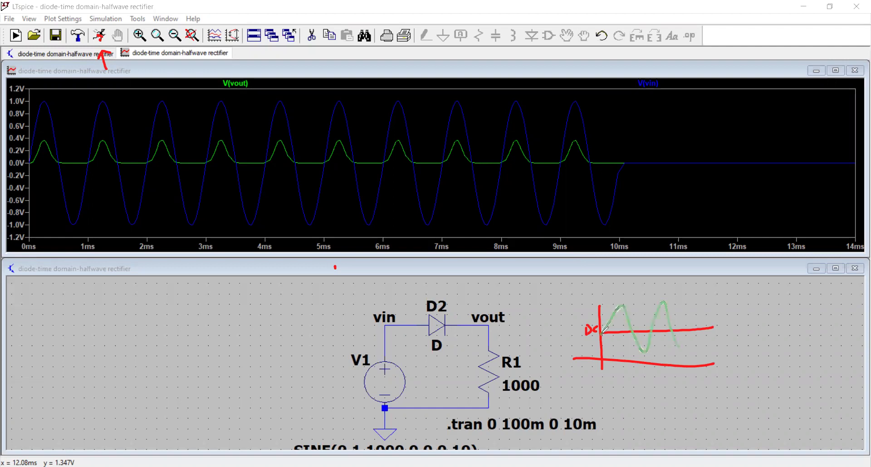
mouse_move(678, 347)
mouse_down()
mouse_move(700, 301)
mouse_move(713, 350)
mouse_up()
mouse_move(711, 306)
mouse_down()
mouse_move(731, 300)
mouse_move(753, 309)
mouse_up()
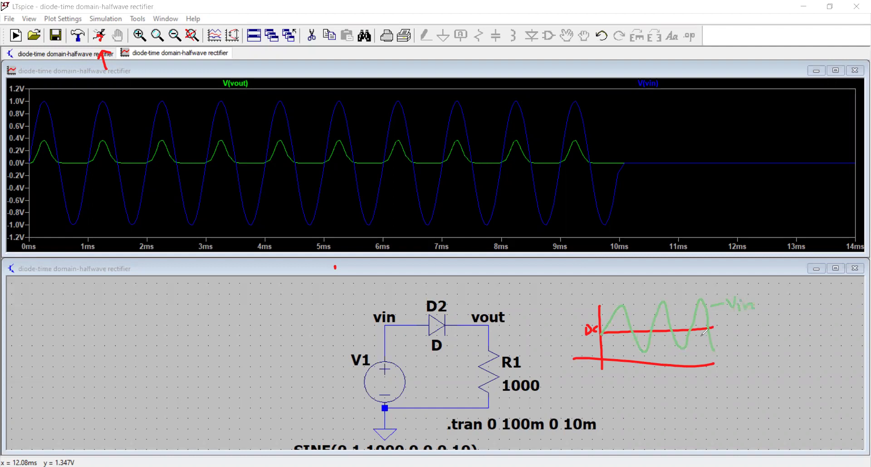
mouse_move(706, 357)
mouse_down()
mouse_move(701, 337)
mouse_move(738, 363)
mouse_move(748, 356)
mouse_up()
drag(613, 324, 664, 324)
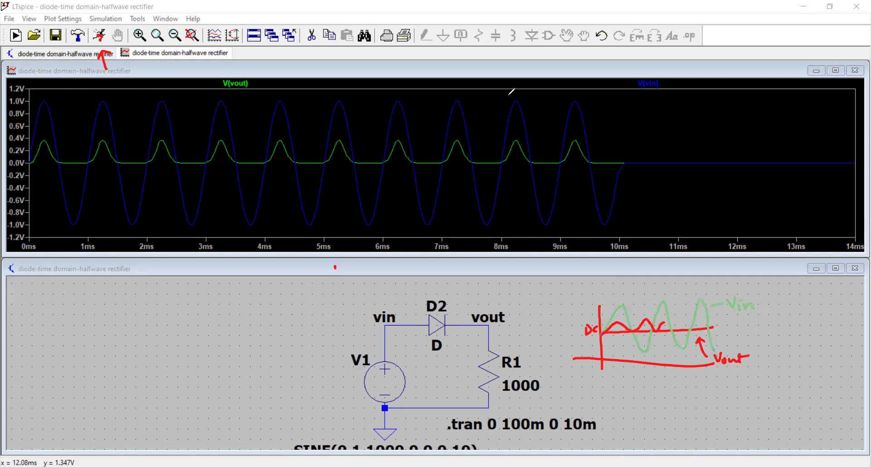
click(602, 331)
drag(604, 331, 630, 330)
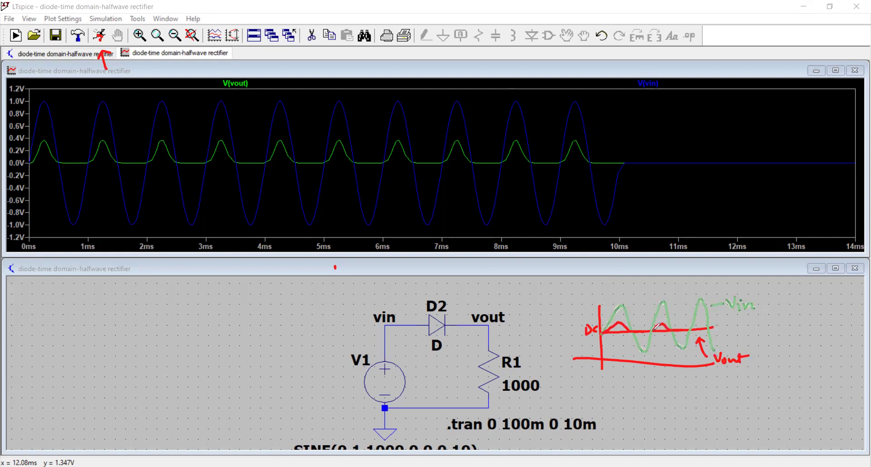
mouse_move(690, 331)
mouse_down()
mouse_move(698, 322)
mouse_move(726, 327)
mouse_up()
drag(252, 135, 247, 151)
drag(244, 144, 253, 148)
drag(596, 332, 745, 329)
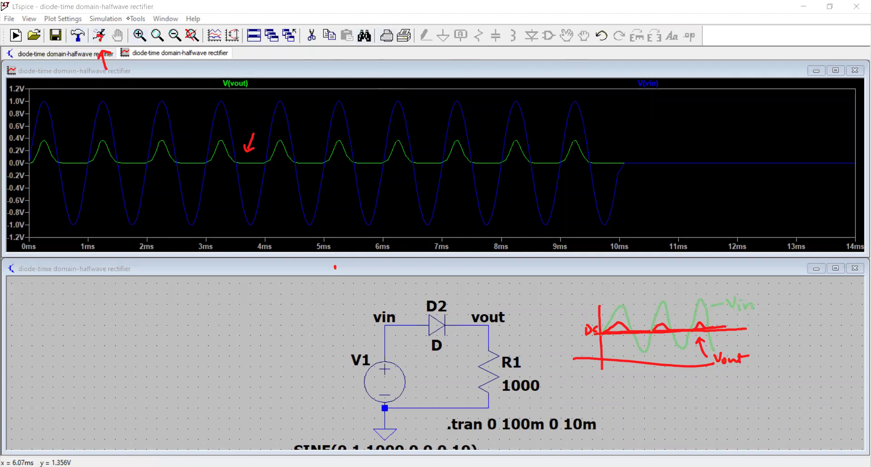
Search the component library for 'cap' and place capacitor C1 to the right of R1
click(111, 20)
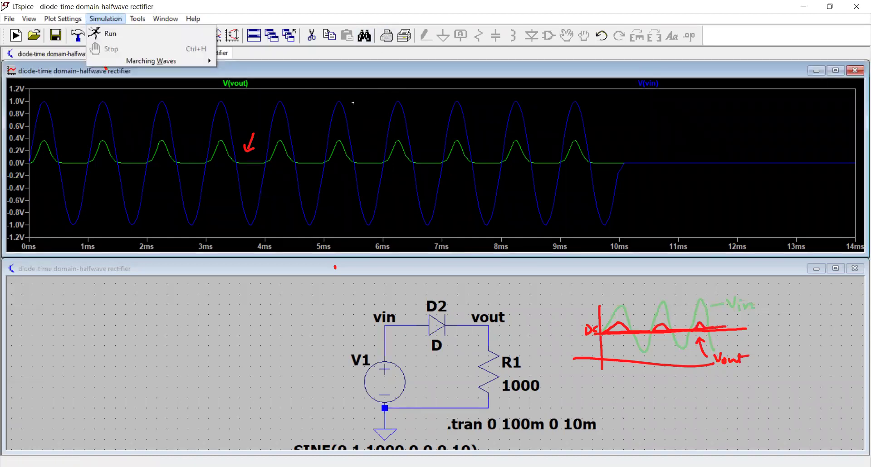
click(337, 304)
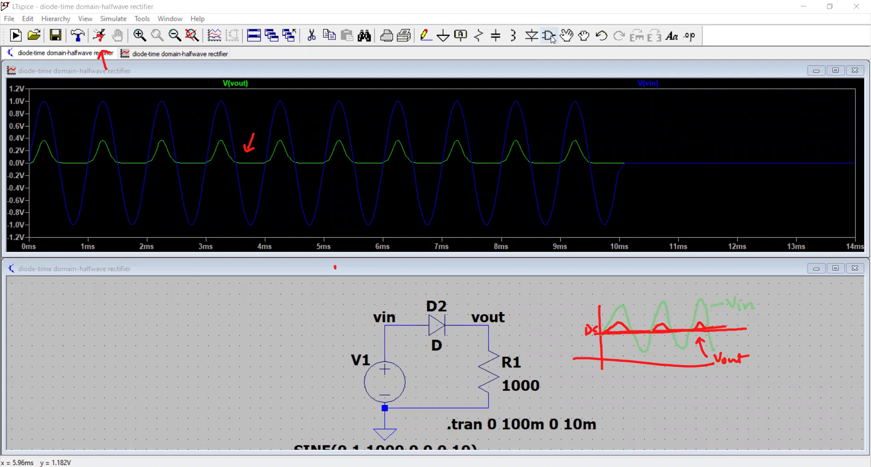
click(549, 40)
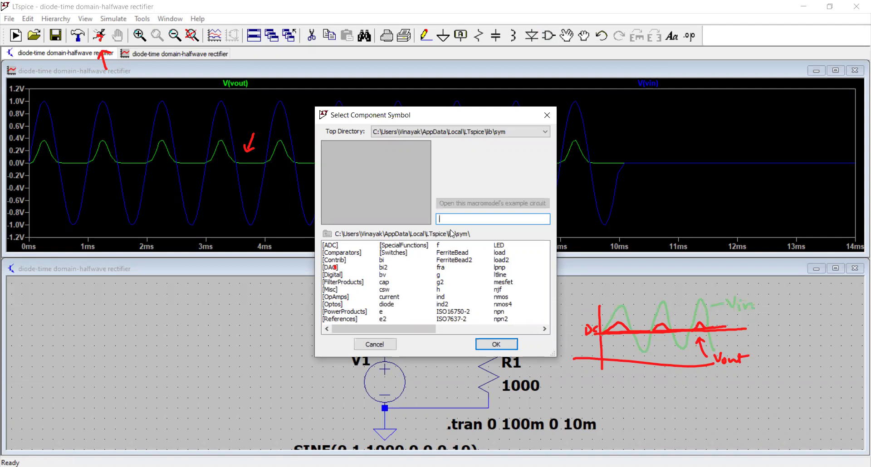
text(cap)
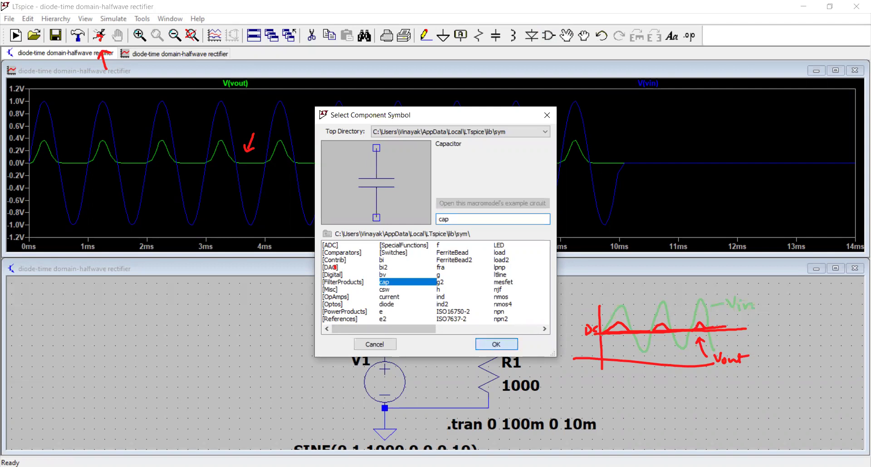
click(496, 344)
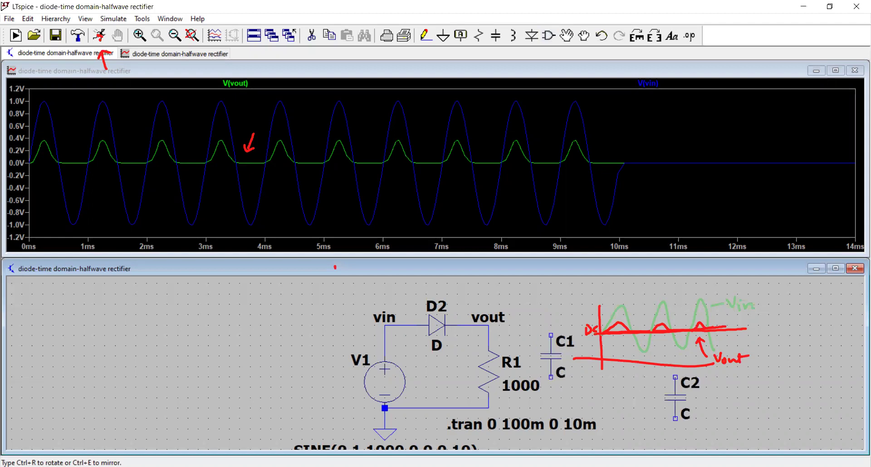
key(Escape)
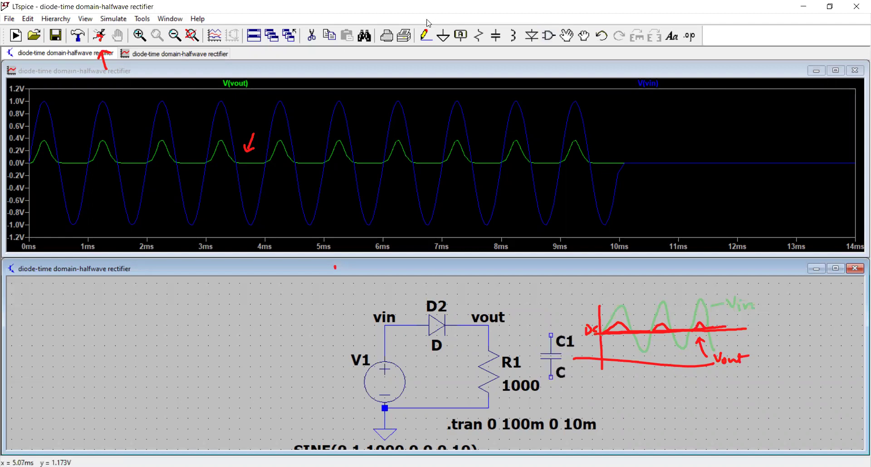
Wire C1's top pin to the vout node and its bottom pin to R1's bottom node
click(426, 35)
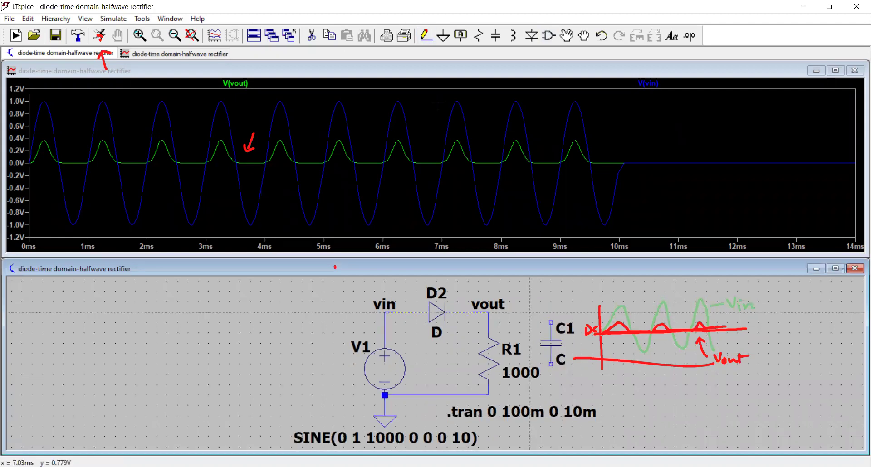
click(425, 37)
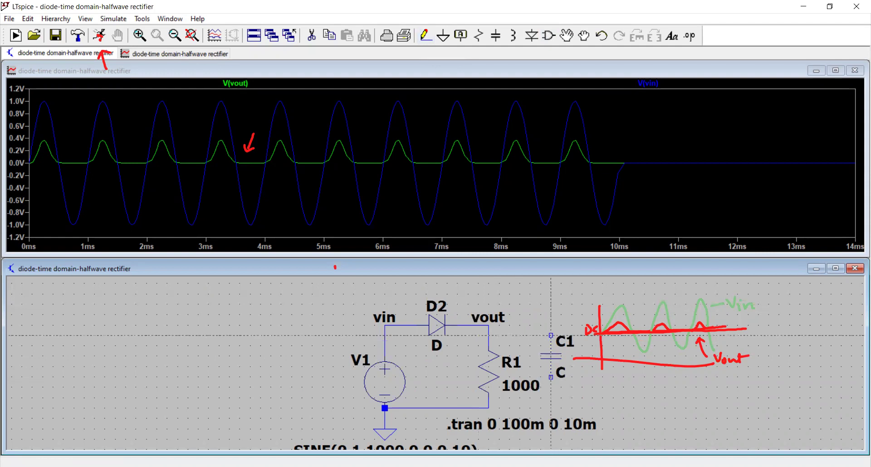
click(551, 335)
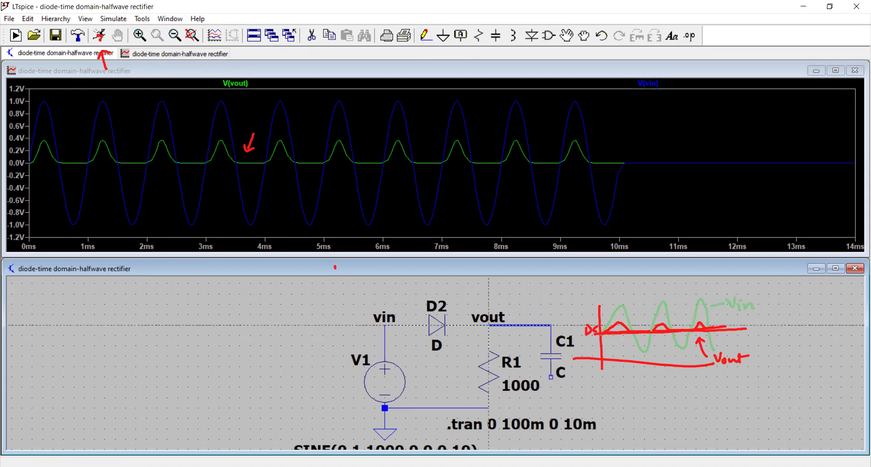
click(488, 325)
click(551, 376)
click(488, 408)
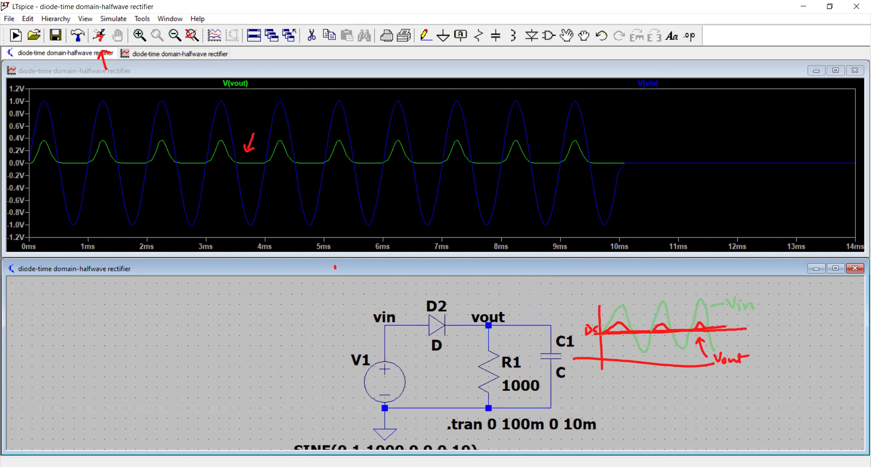
Enter 1u as capacitor C1's capacitance
right_click(563, 360)
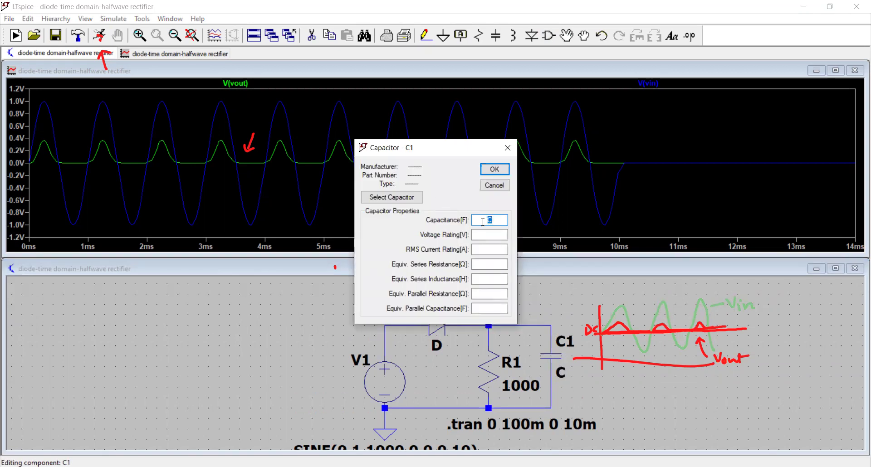
text(1u)
click(495, 170)
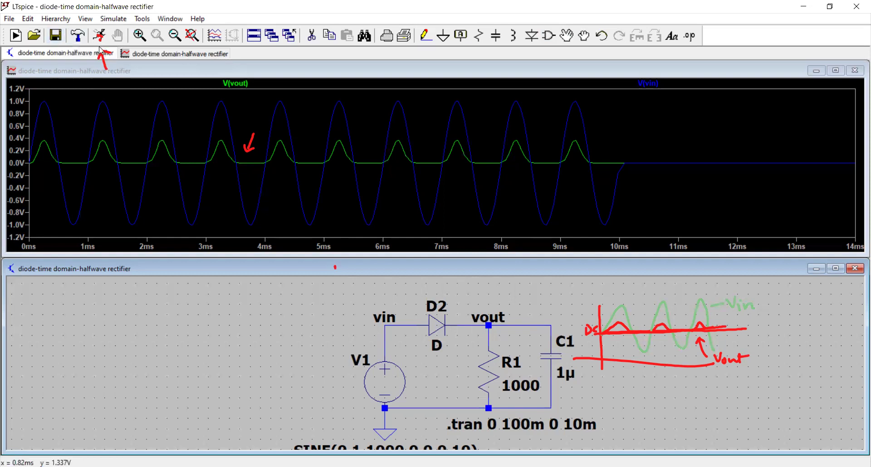
Rerun the transient simulation and zoom into the first 15 ms of the waveforms
click(115, 18)
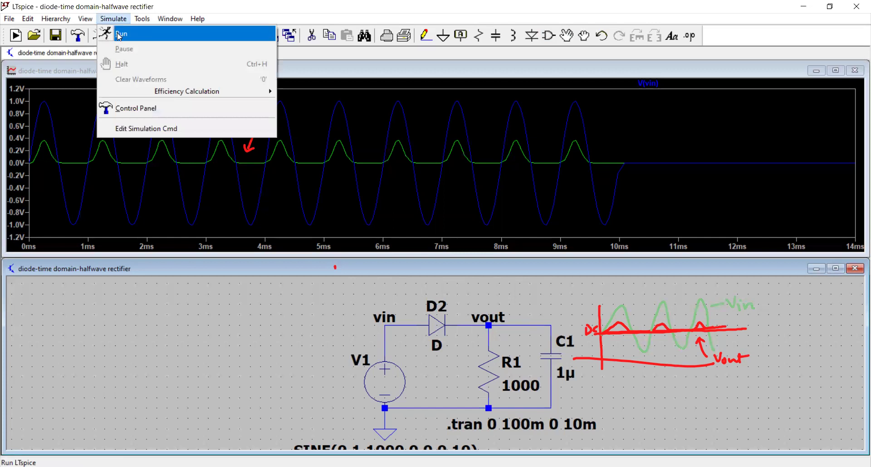
click(119, 35)
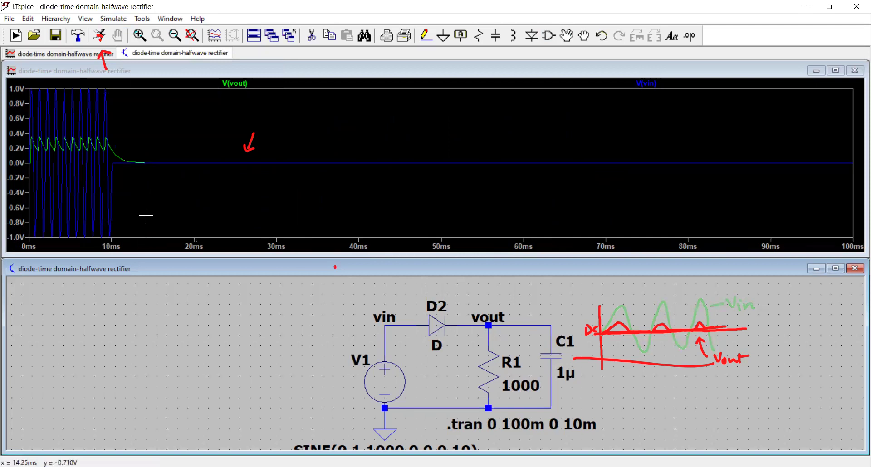
drag(146, 218, 26, 84)
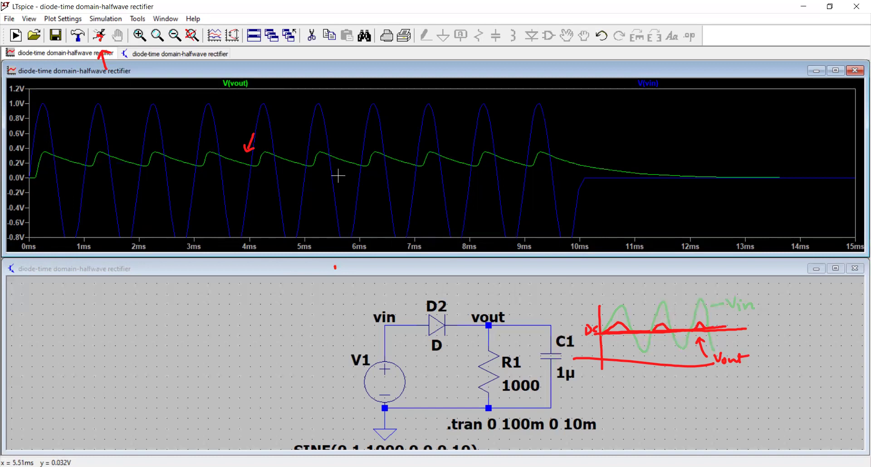
click(549, 358)
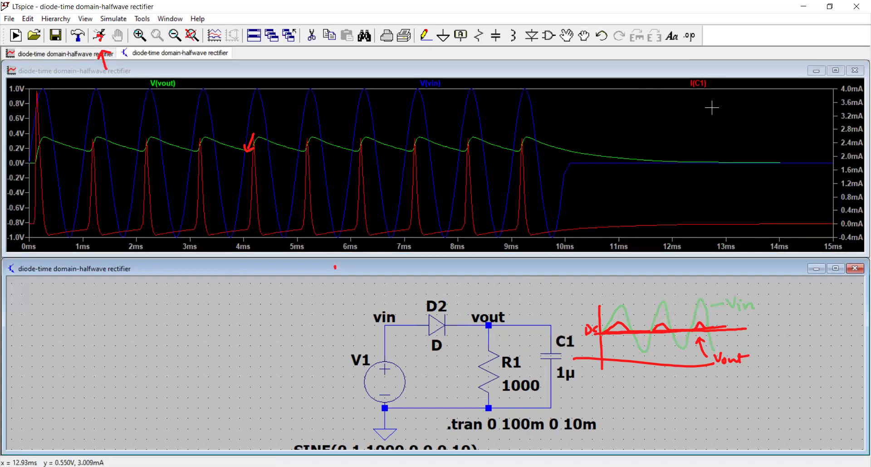
right_click(699, 84)
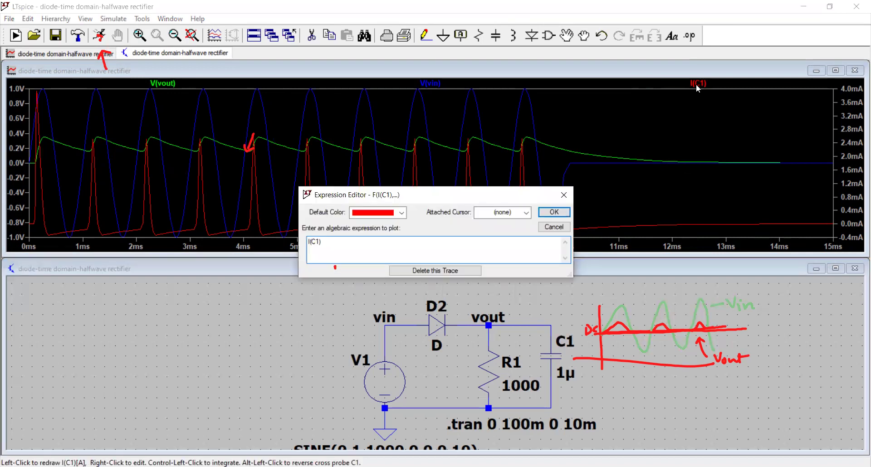
click(428, 273)
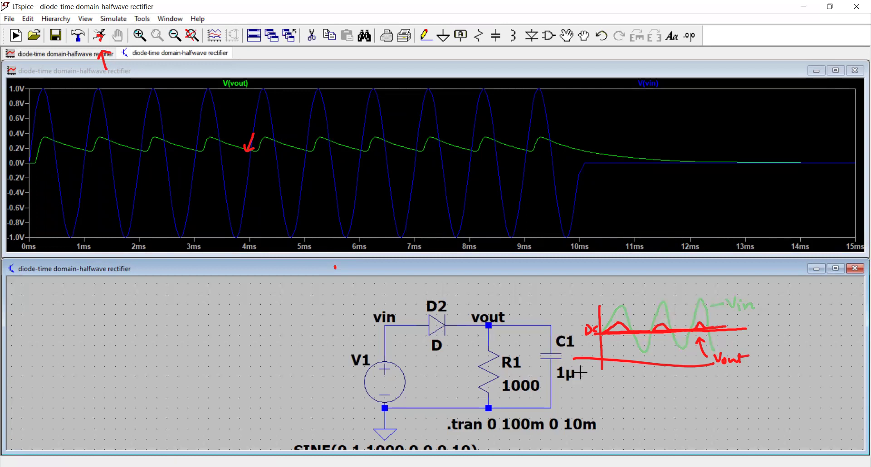
Change C1 to 10µ, rerun the simulation and zoom the plot to 0–15 ms
right_click(550, 356)
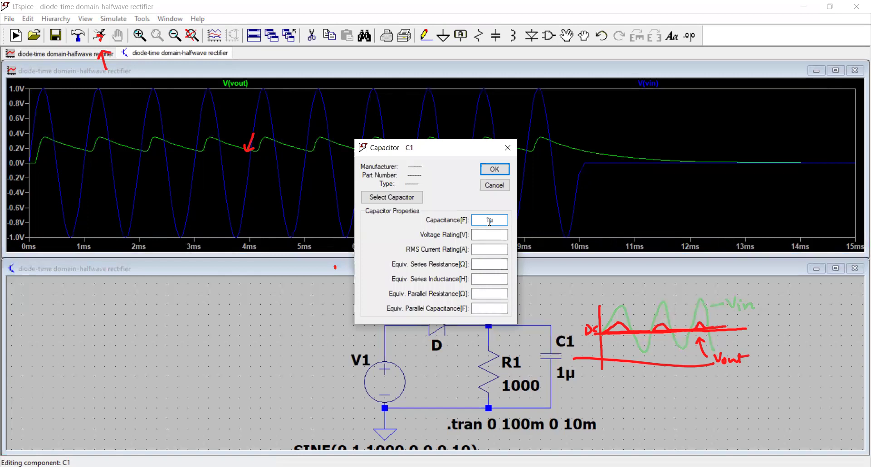
click(494, 169)
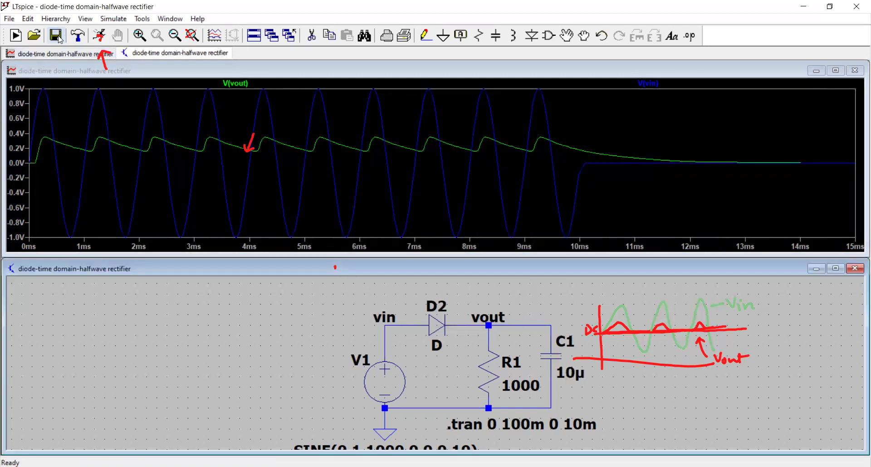
click(100, 36)
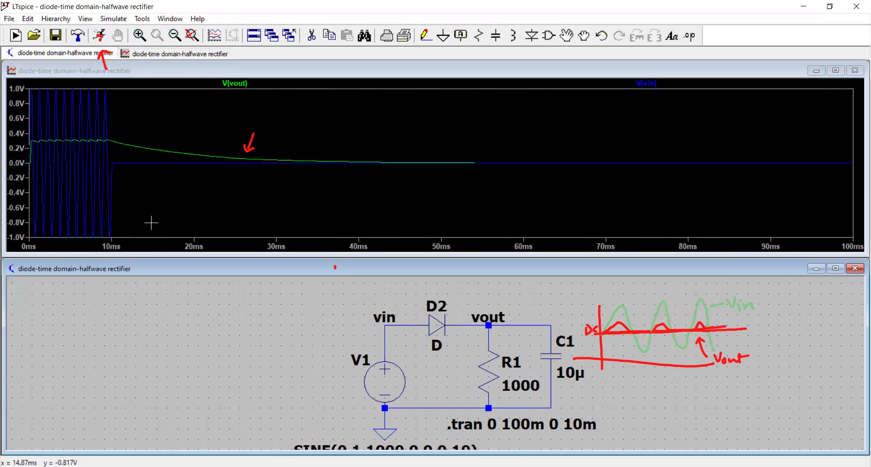
drag(151, 223, 16, 70)
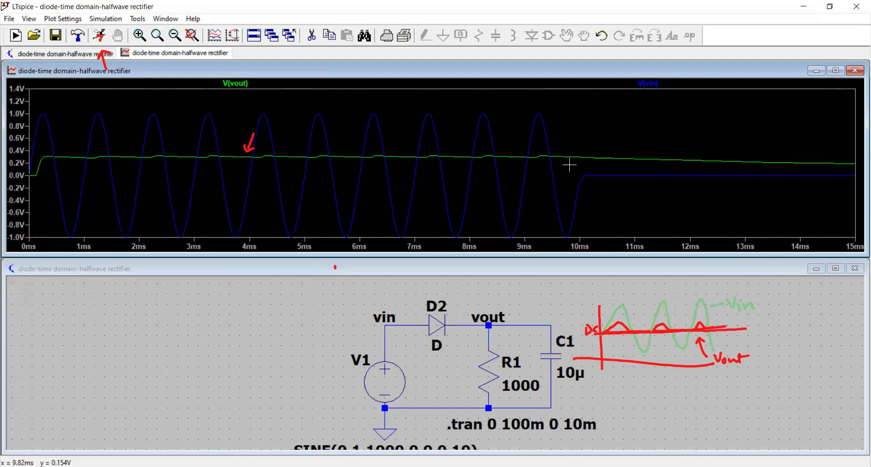
Change C1 to 100µ, rerun, and zoom progressively into the vout ripple within 10 ms
right_click(548, 359)
click(491, 220)
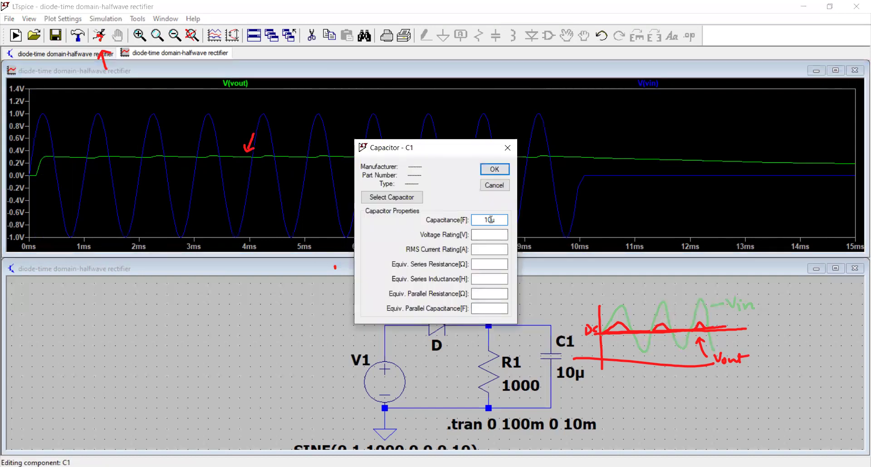
text(0)
click(494, 169)
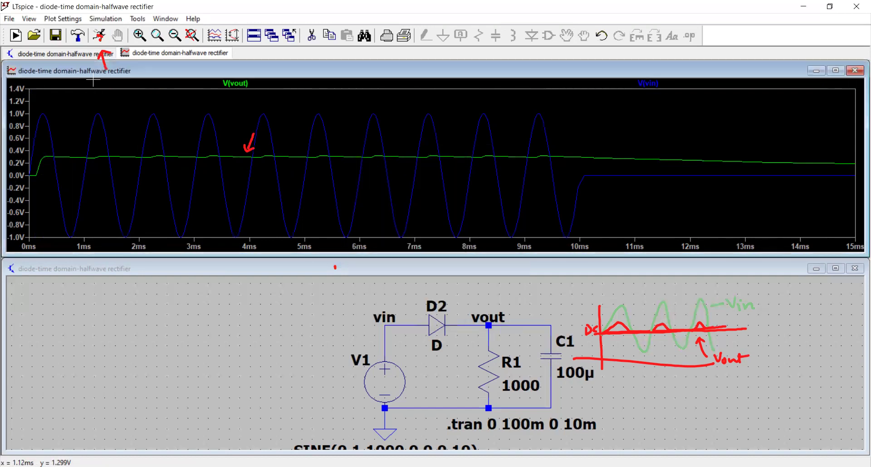
click(100, 36)
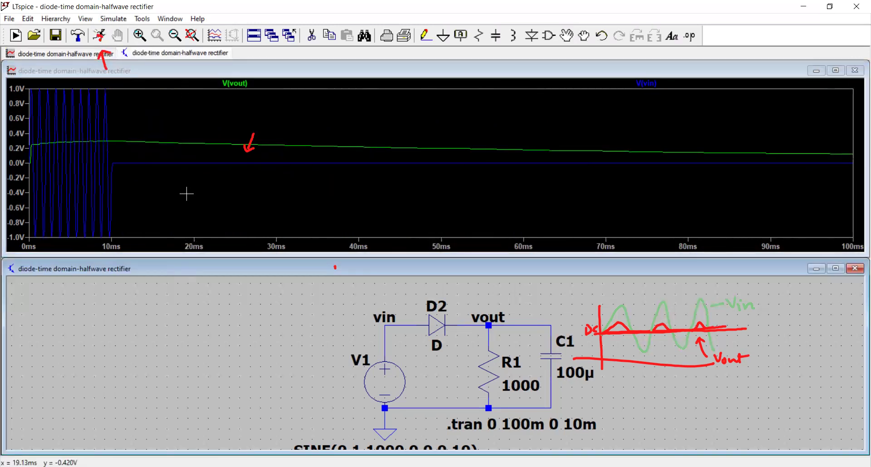
drag(186, 193, 21, 81)
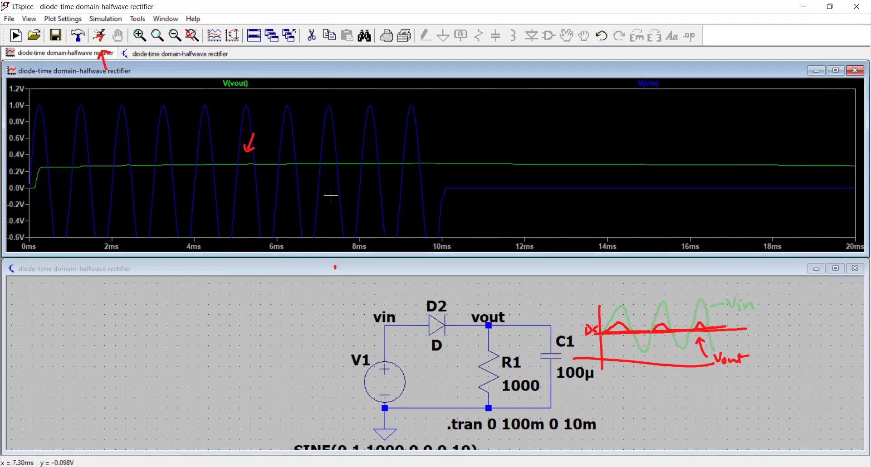
drag(441, 196, 9, 121)
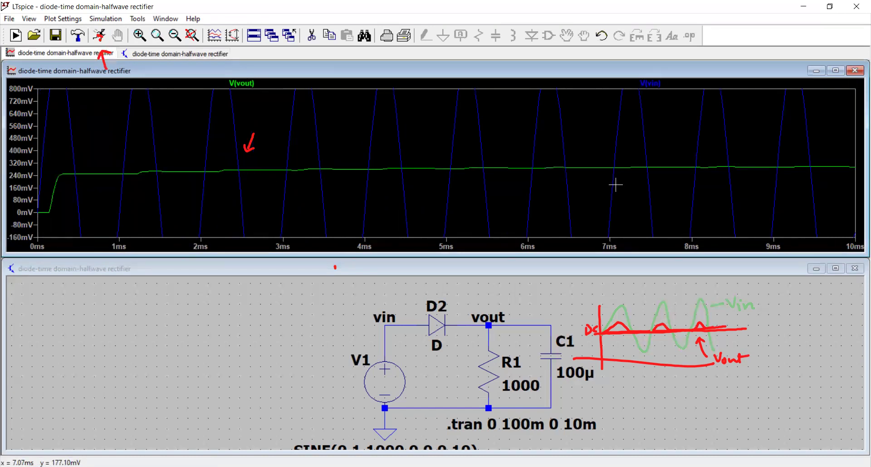
drag(616, 186, 387, 155)
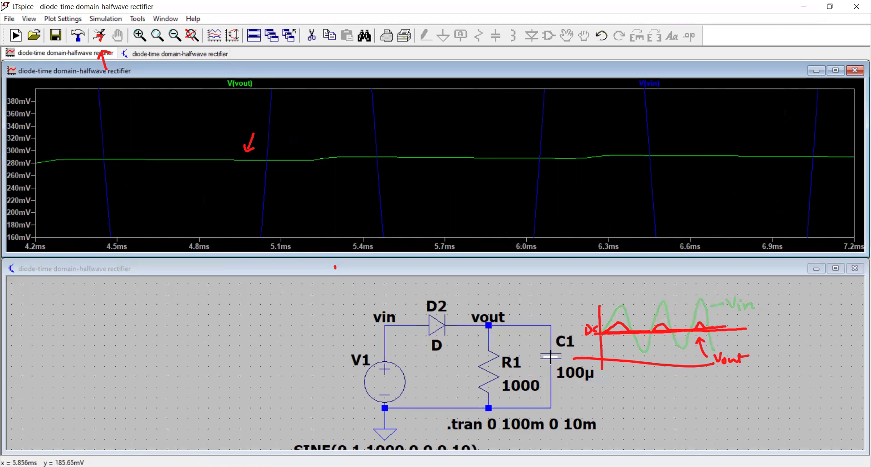
Change C1's capacitance to 50µ, rerun the simulation, and zoom to the first 15 ms
right_click(551, 356)
click(490, 220)
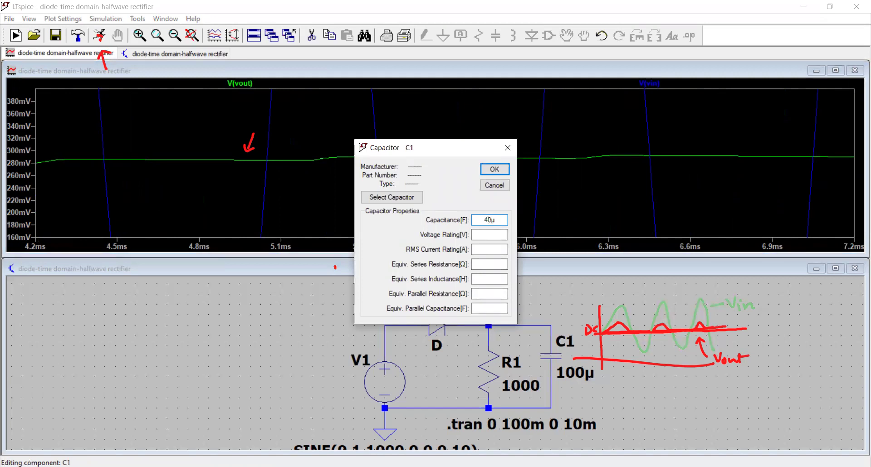
text(50µ)
click(494, 169)
click(99, 35)
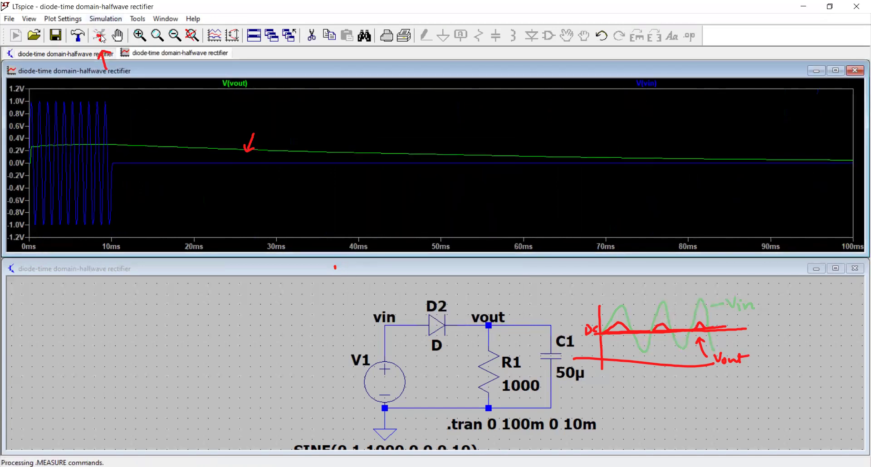
drag(148, 181, 14, 86)
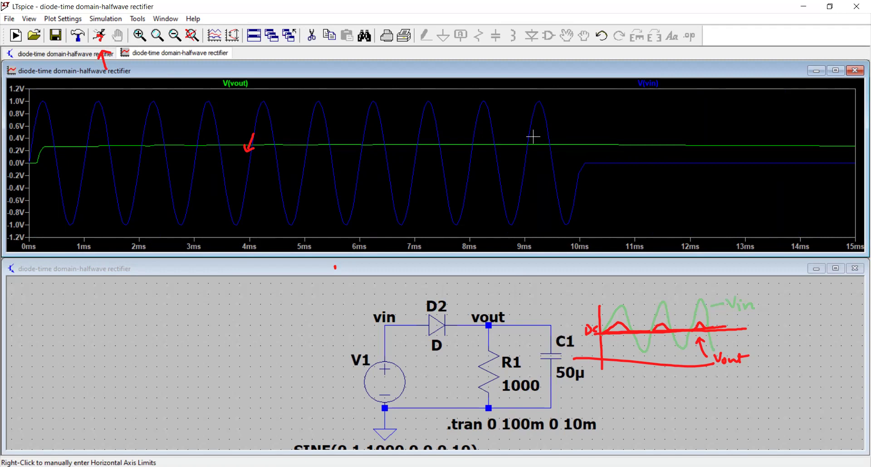
Add an empty plot pane above the waveforms and erase the hand-drawn Vin/Vout sketch
right_click(623, 117)
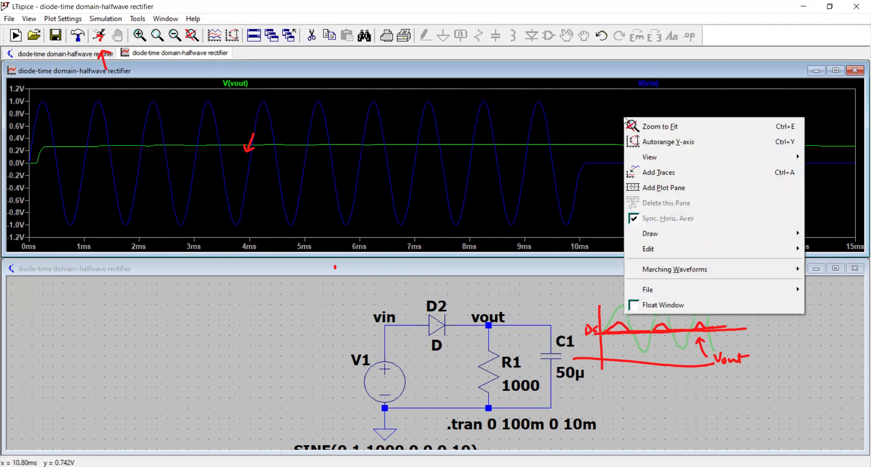
click(664, 191)
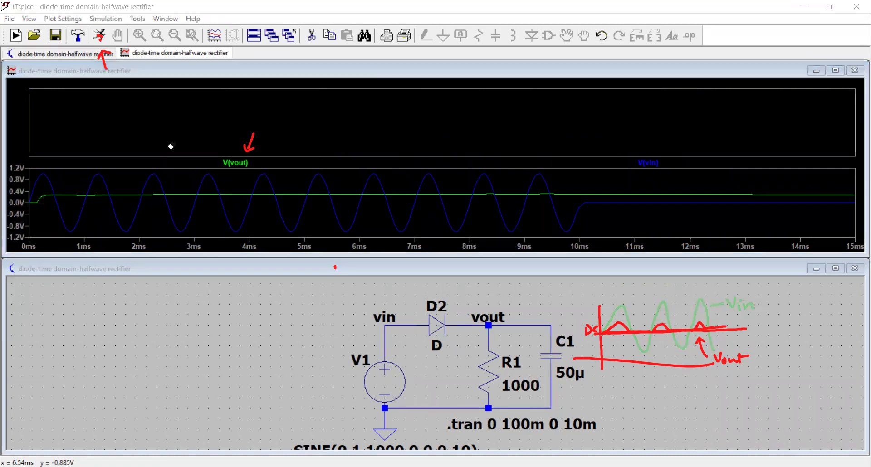
click(249, 142)
click(103, 59)
mouse_move(613, 328)
mouse_down()
mouse_move(679, 303)
mouse_move(586, 327)
mouse_move(574, 384)
mouse_move(601, 355)
mouse_move(733, 330)
mouse_move(699, 344)
mouse_move(742, 327)
mouse_move(742, 308)
mouse_move(729, 294)
mouse_up()
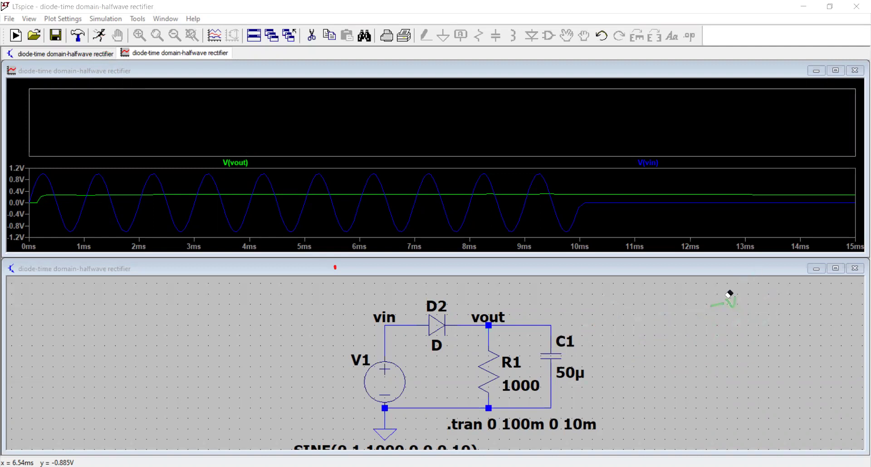
In the new pane's Add Traces dialog, try V(vin), V(vout), I(C1), I(D2), I(R1) and time
right_click(438, 117)
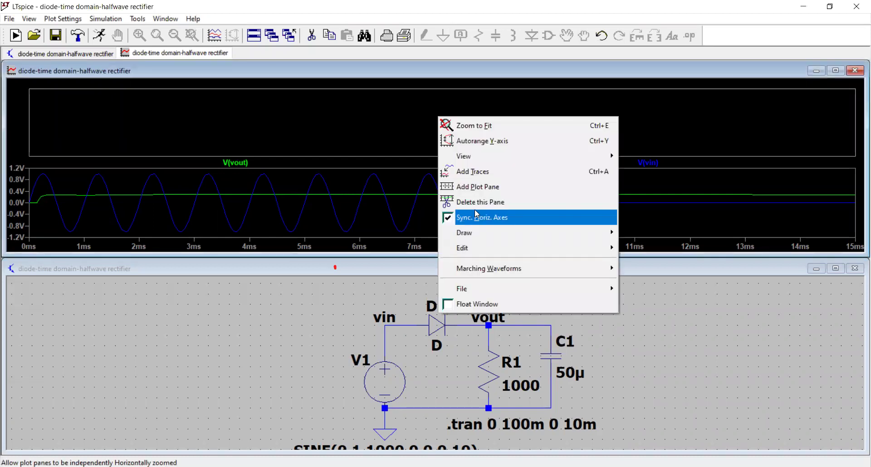
click(490, 174)
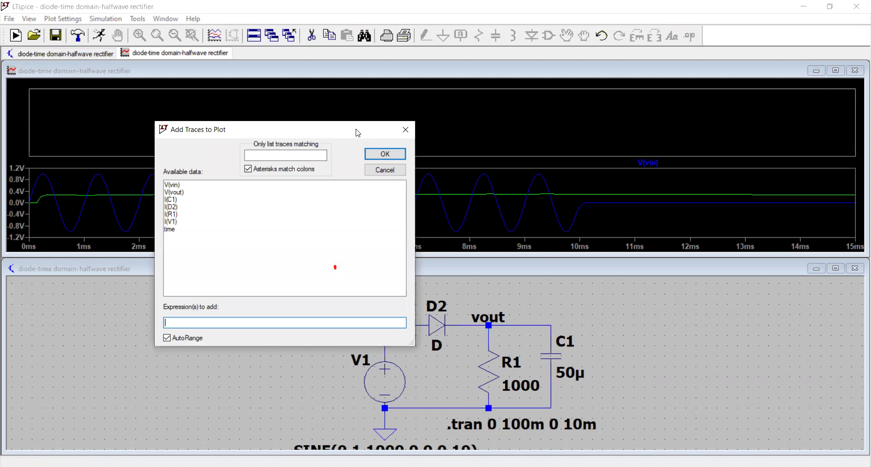
drag(358, 132, 453, 189)
click(269, 241)
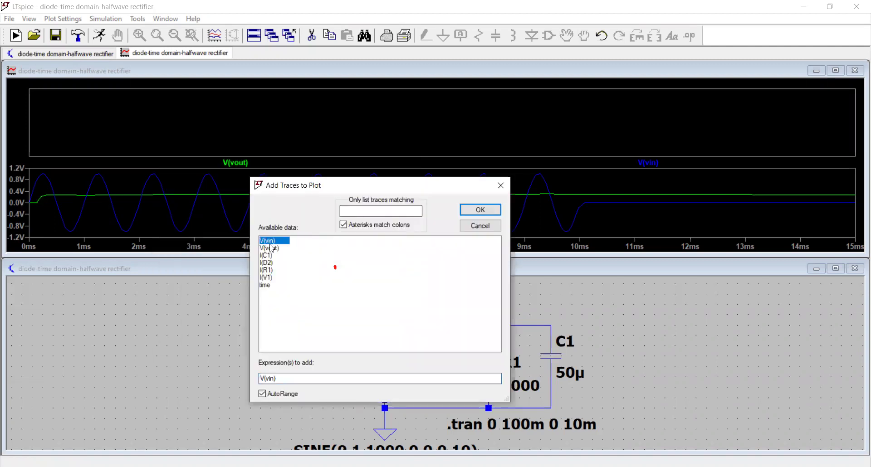
click(271, 248)
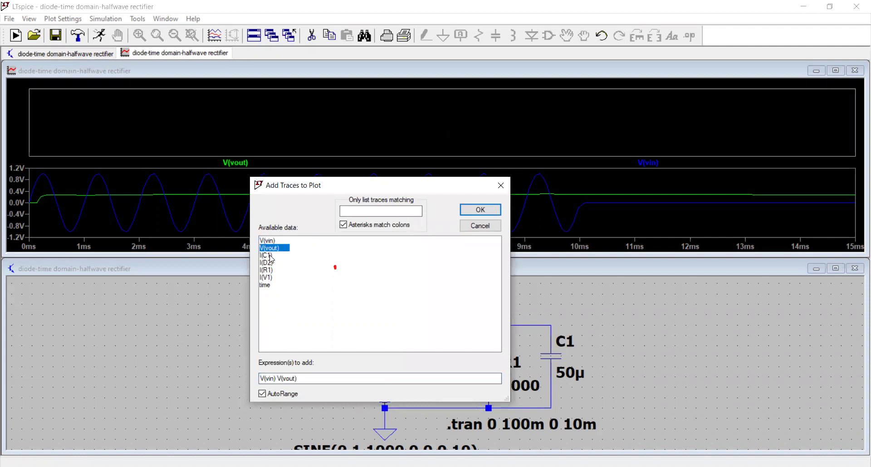
click(270, 256)
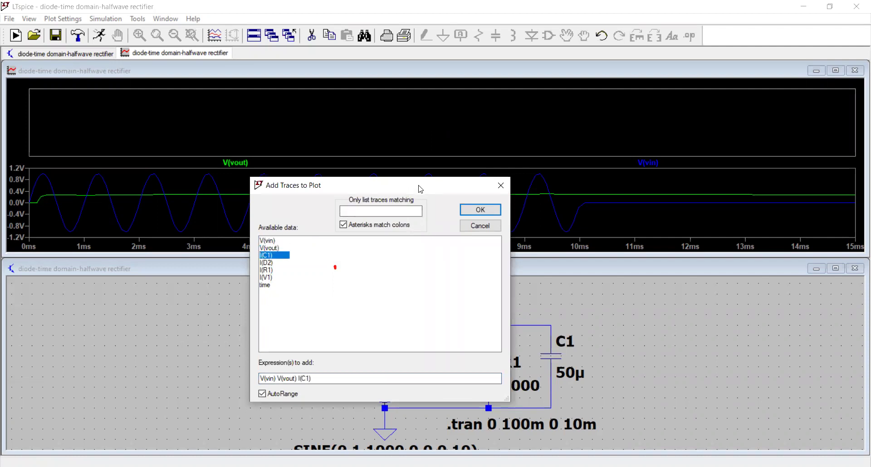
drag(421, 189, 214, 202)
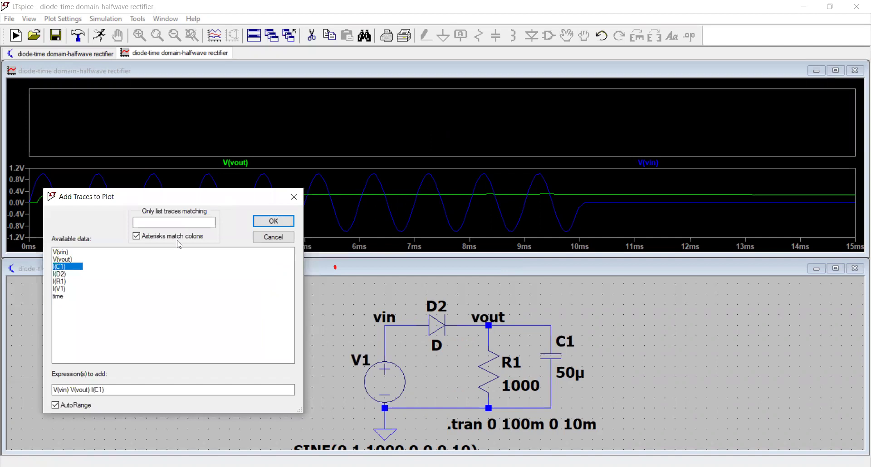
click(63, 276)
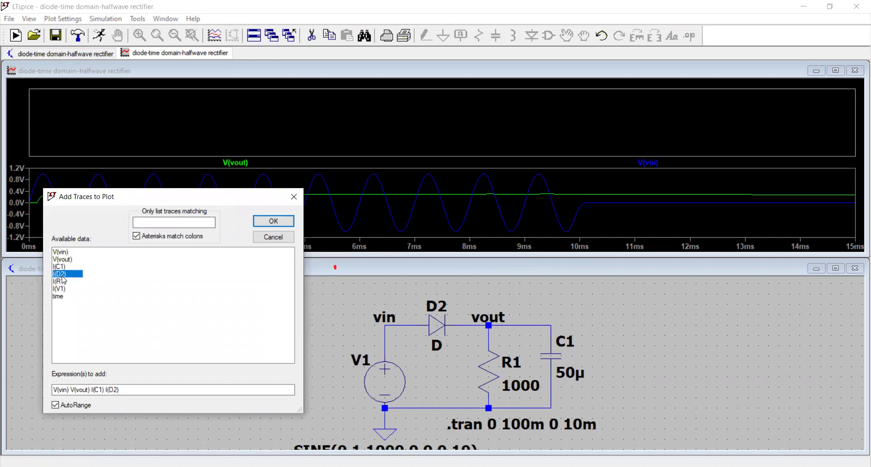
click(64, 282)
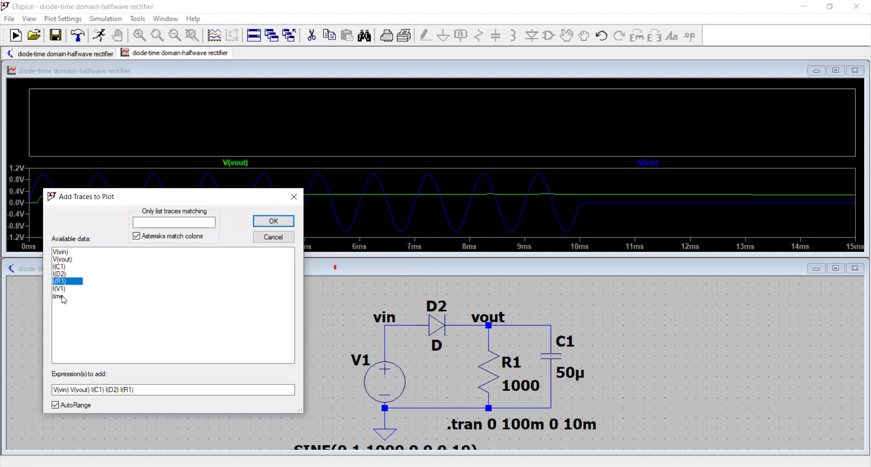
click(64, 298)
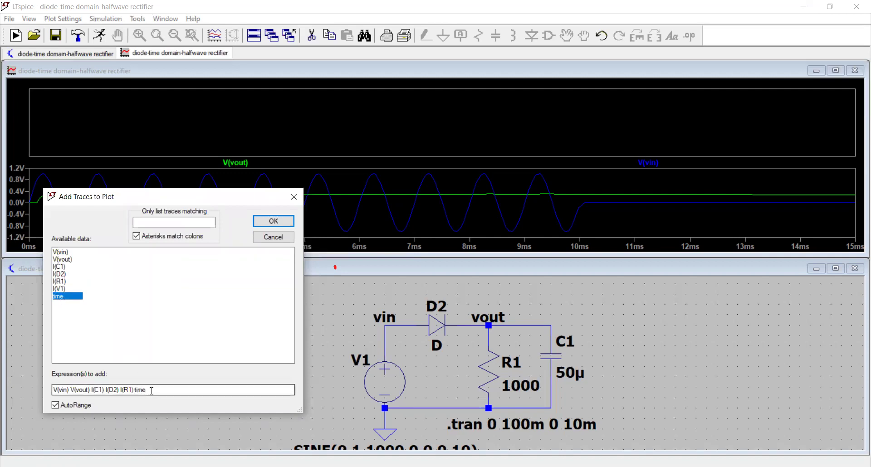
click(62, 282)
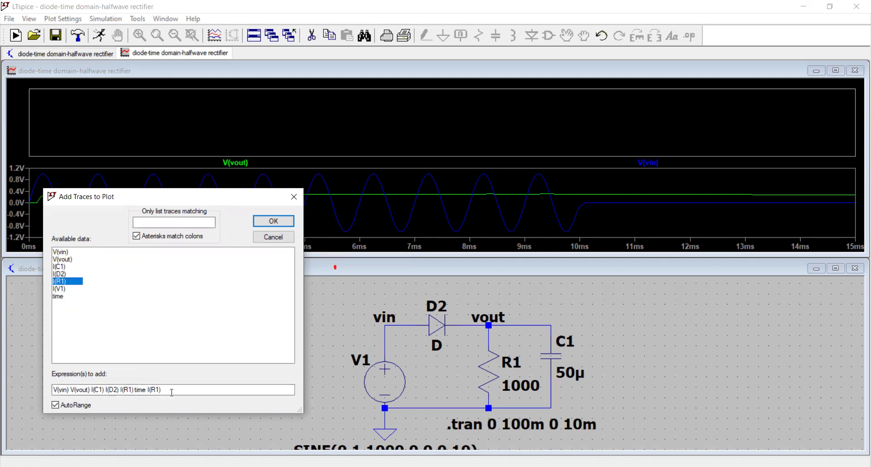
Clear the trace expression and plot only the diode current I(D2) in the new pane
drag(173, 390, 39, 386)
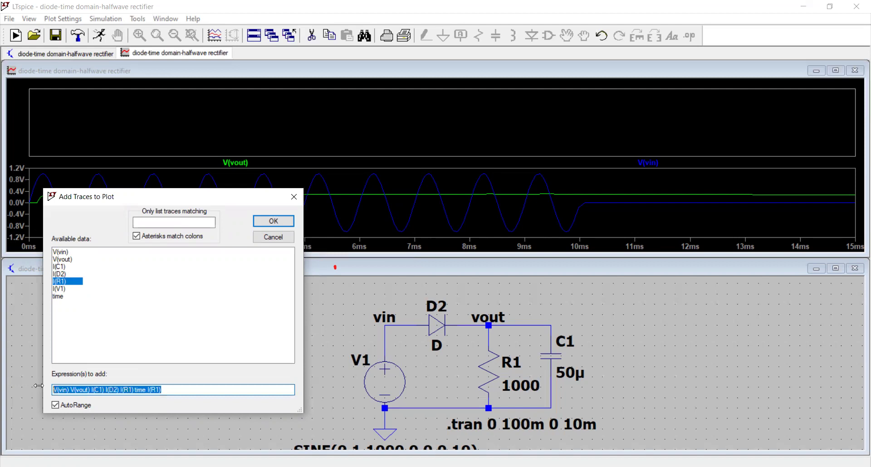
key(BackSpace)
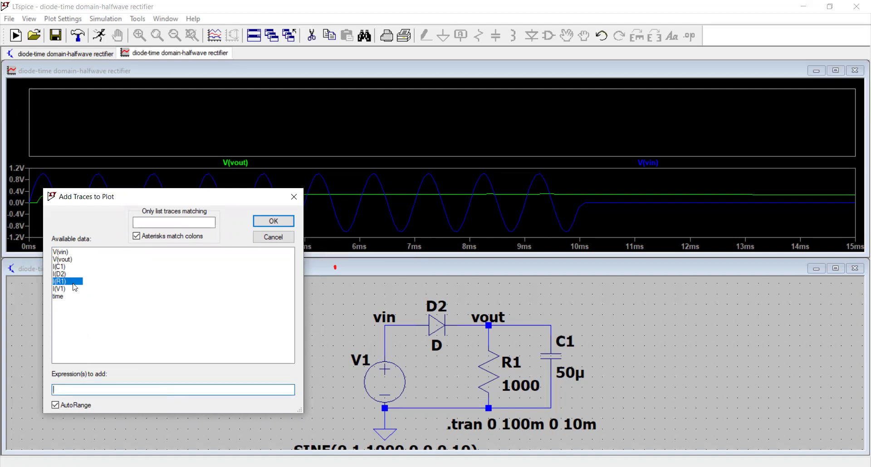
click(62, 275)
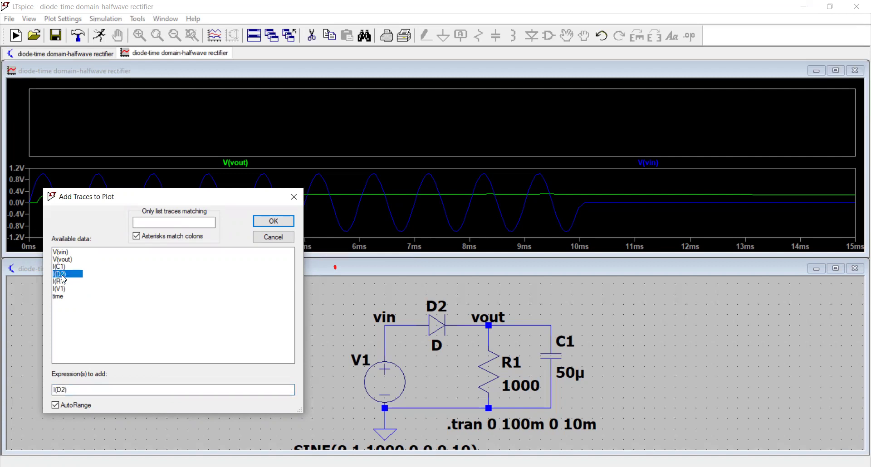
click(268, 222)
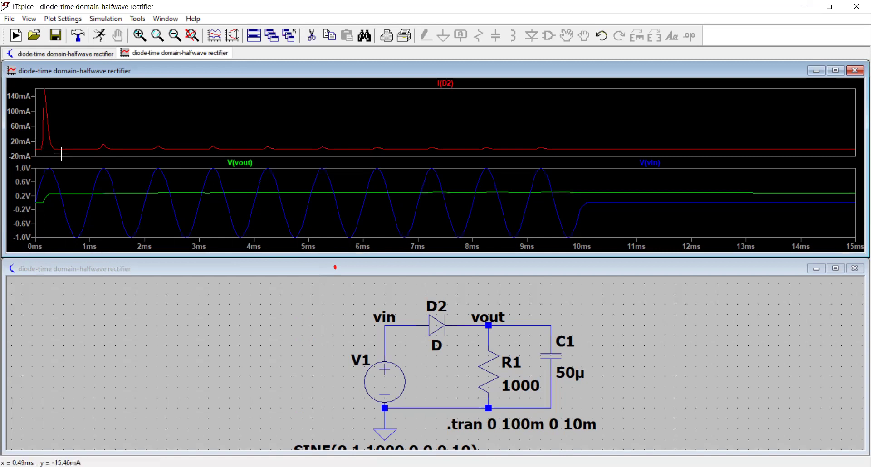
Zoom on the I(D2) spike, fit to 0–100 ms, then add I(R1) and I(C1) to the top pane
drag(61, 154, 28, 84)
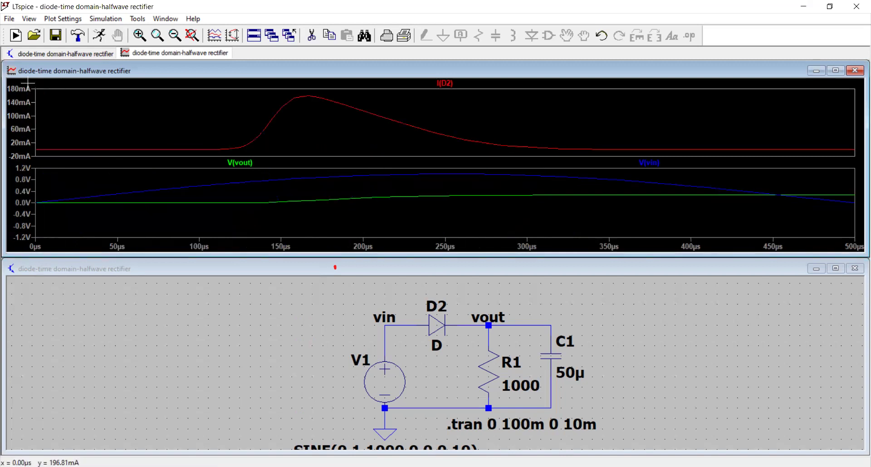
right_click(316, 109)
click(363, 121)
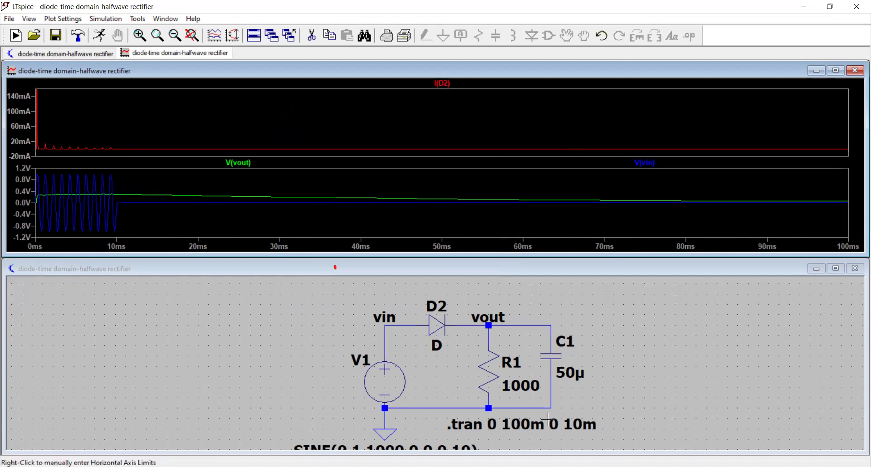
click(489, 366)
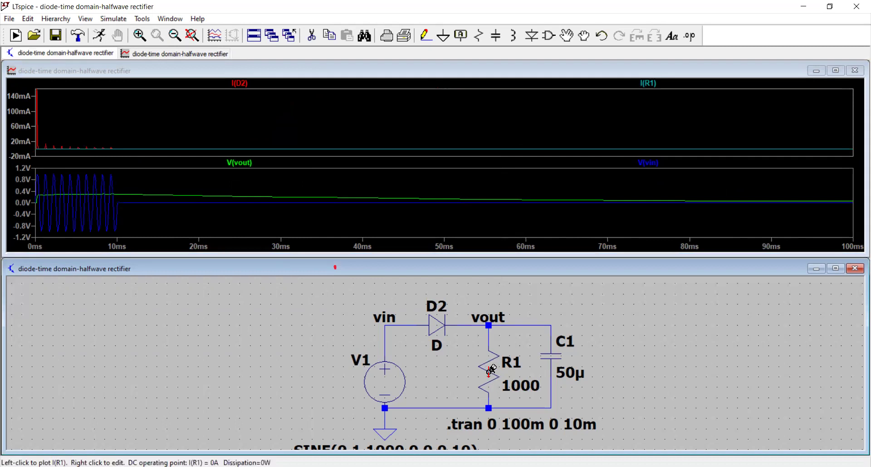
click(552, 357)
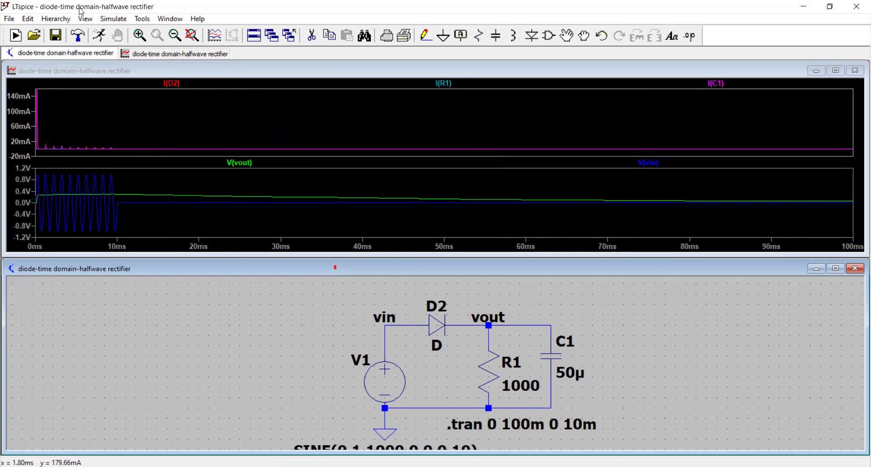
Open the SPICE netlist and move its window away from the plots
click(86, 19)
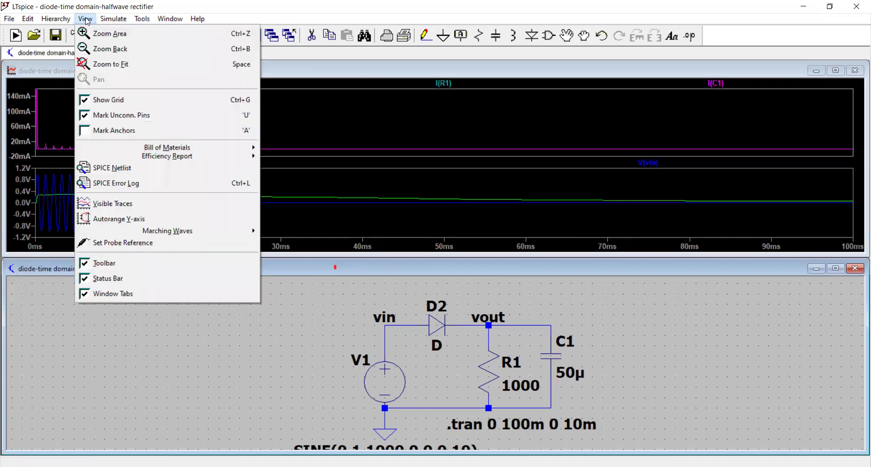
click(118, 172)
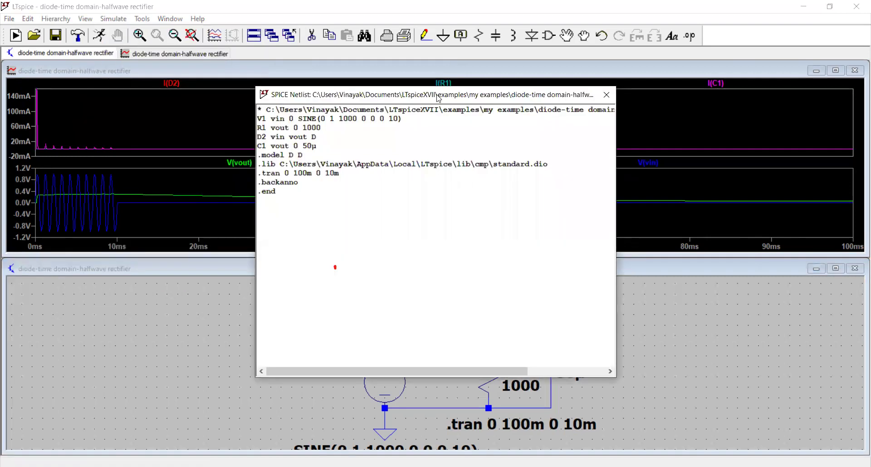
drag(437, 97, 209, 56)
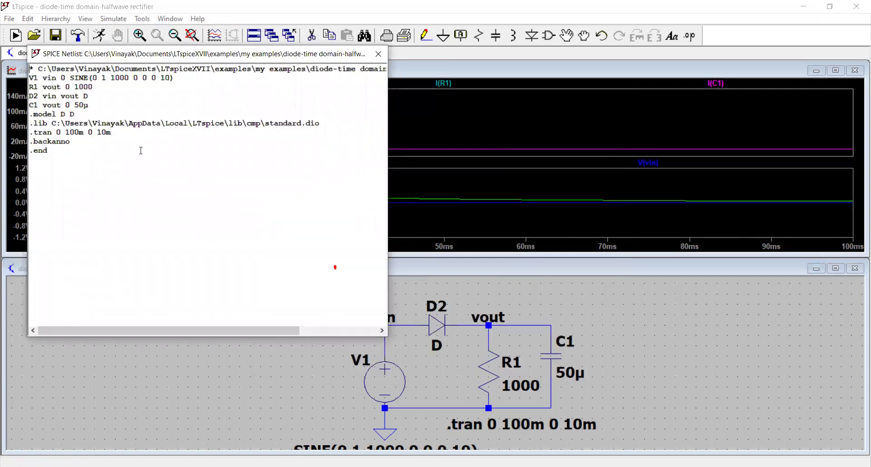
Highlight each netlist line in turn: V1, D2, C1 50µ, .model D D, .tran 0 100m 0 10m, .end
drag(141, 151, 30, 70)
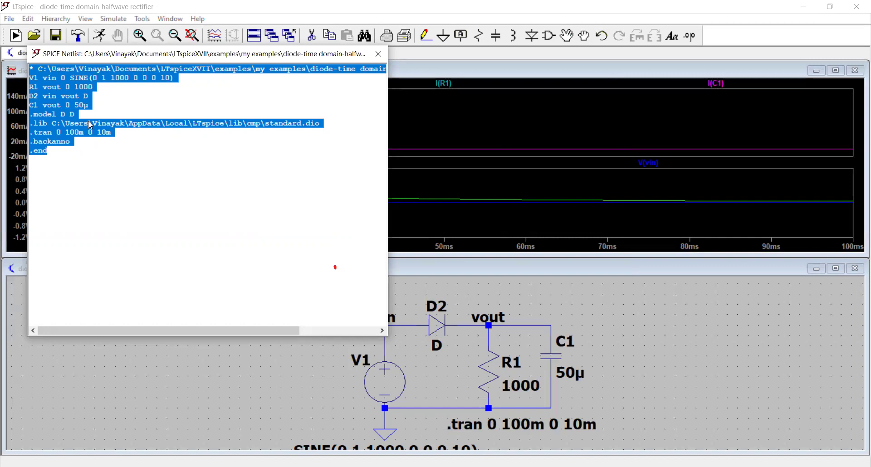
click(115, 139)
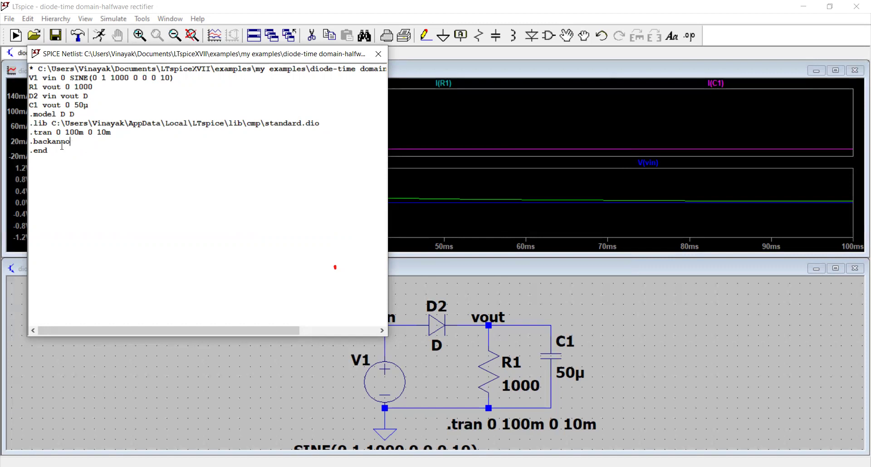
double_click(44, 79)
triple_click(44, 79)
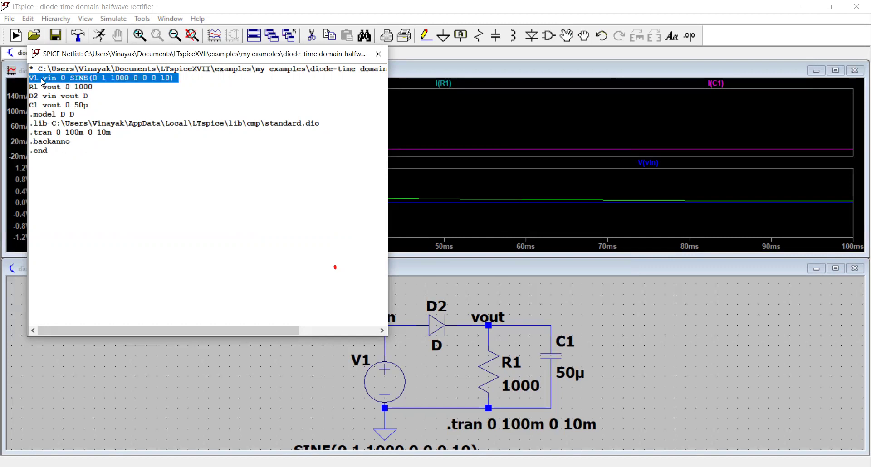
triple_click(55, 95)
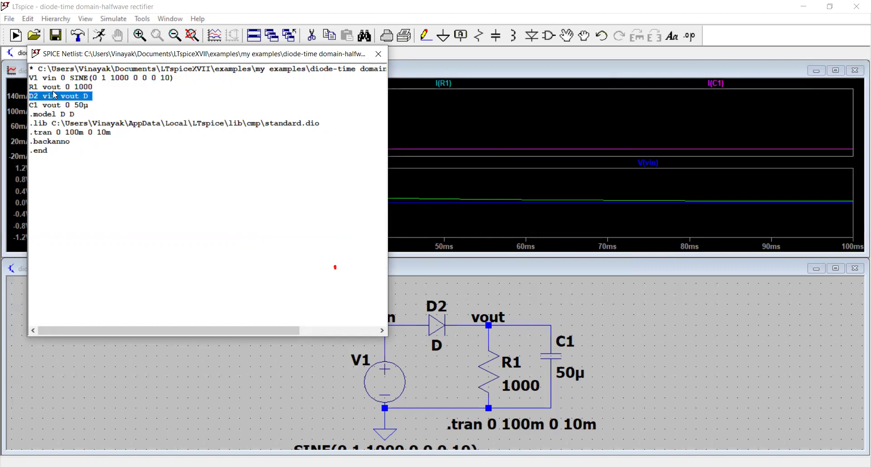
triple_click(44, 105)
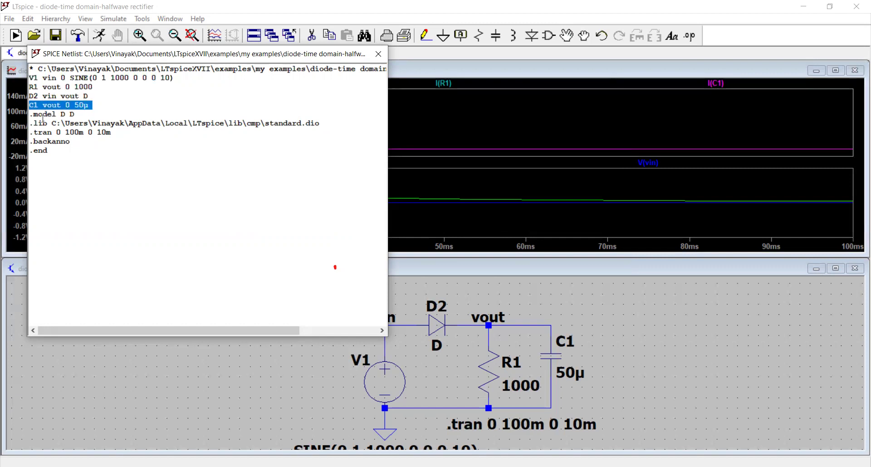
triple_click(43, 115)
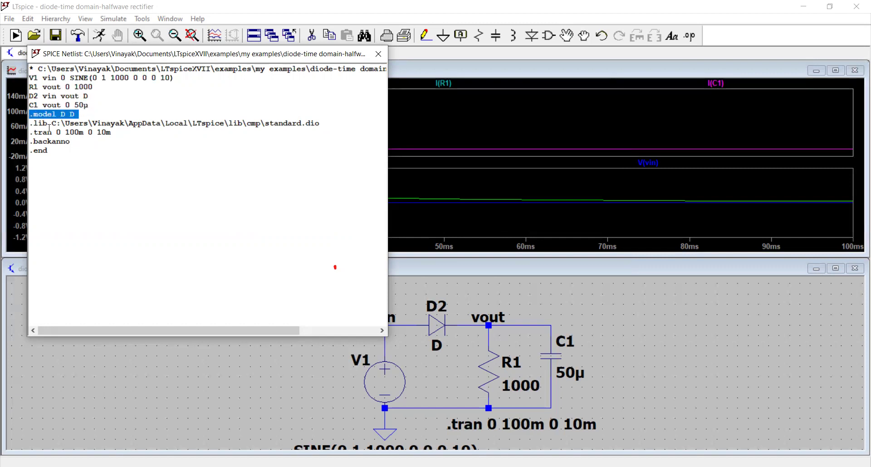
triple_click(49, 132)
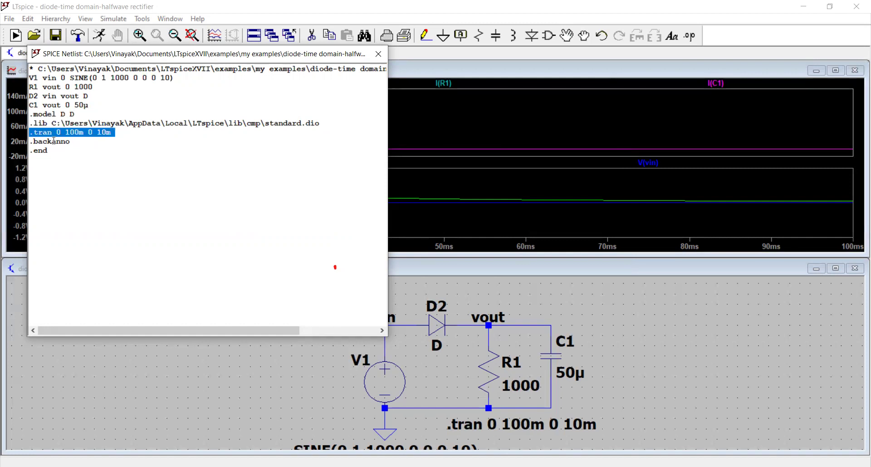
triple_click(48, 151)
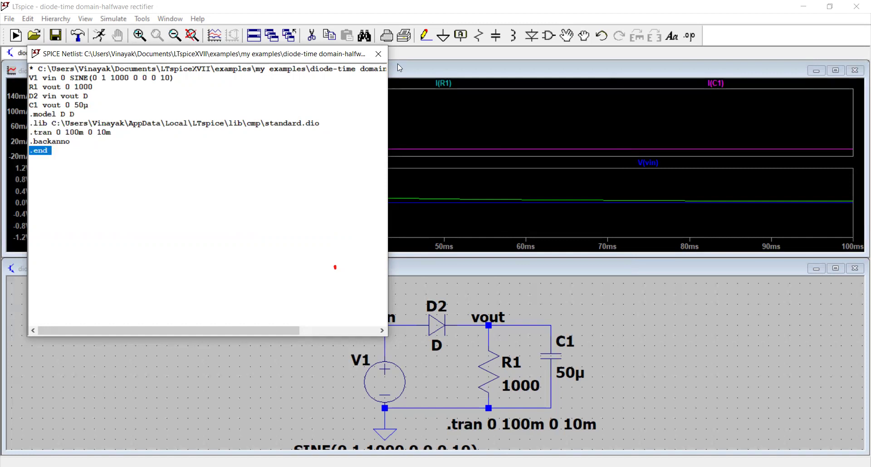
Close the netlist and export an ExpressPCB netlist over diode-time domain-halfwave rectifier.net
click(378, 53)
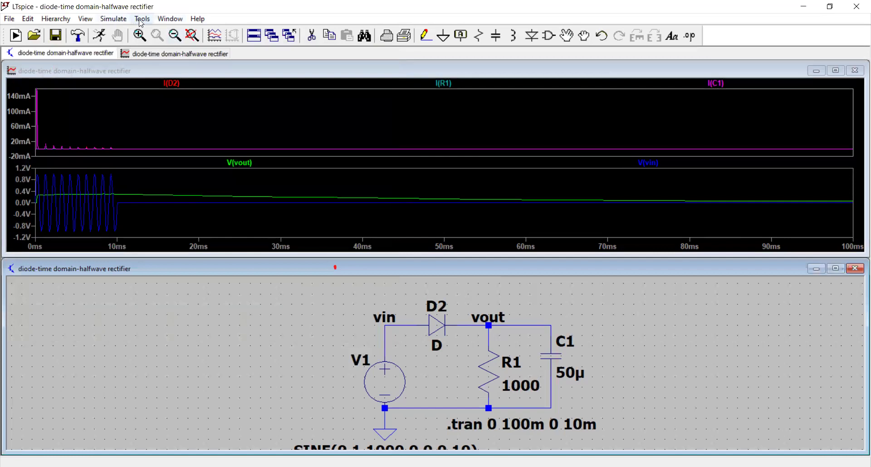
click(142, 20)
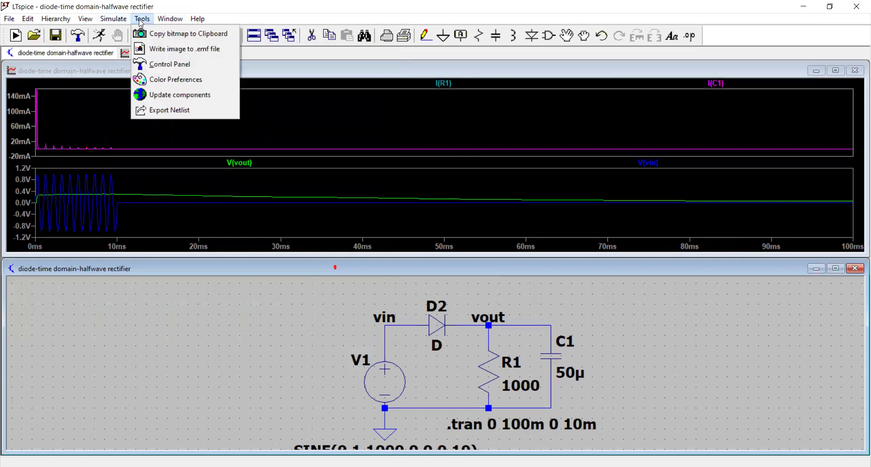
click(169, 111)
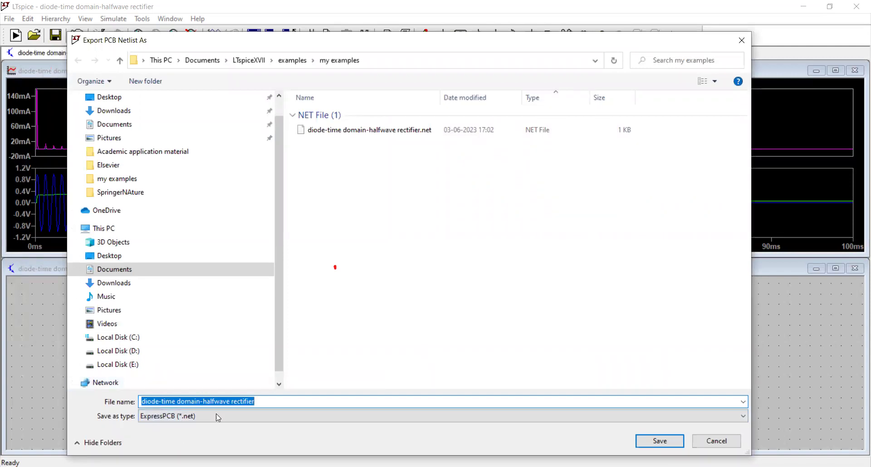
click(261, 402)
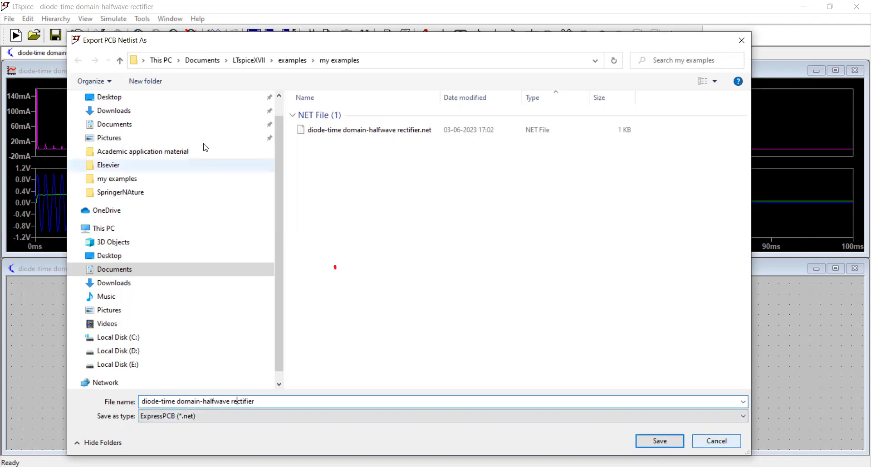
click(660, 443)
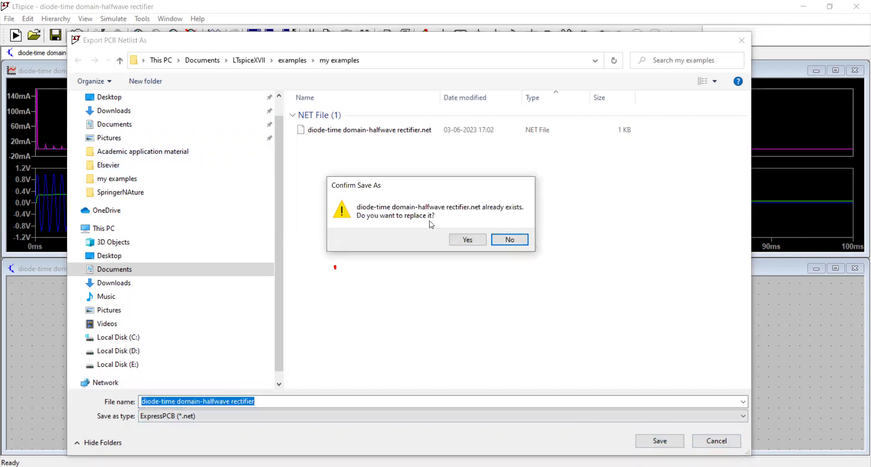
click(463, 240)
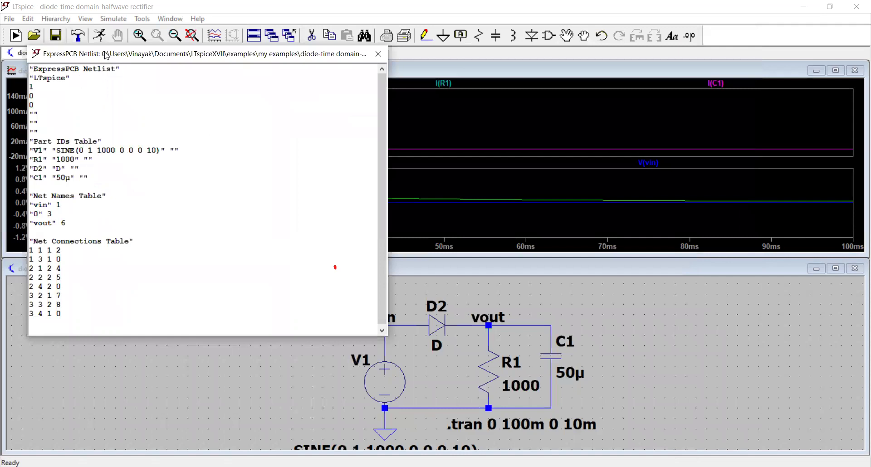
Review the ExpressPCB netlist header and Part IDs table entries V1, R1, C1 and D2
drag(107, 55, 126, 59)
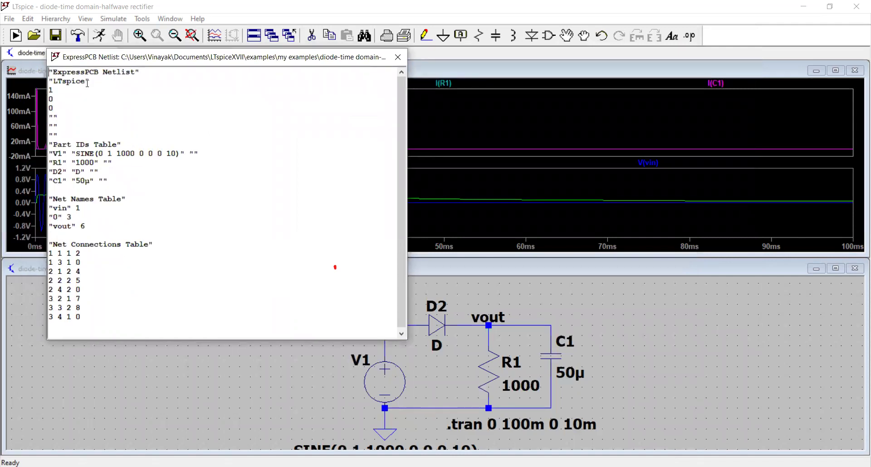
drag(88, 83, 56, 81)
click(78, 142)
drag(122, 143, 49, 144)
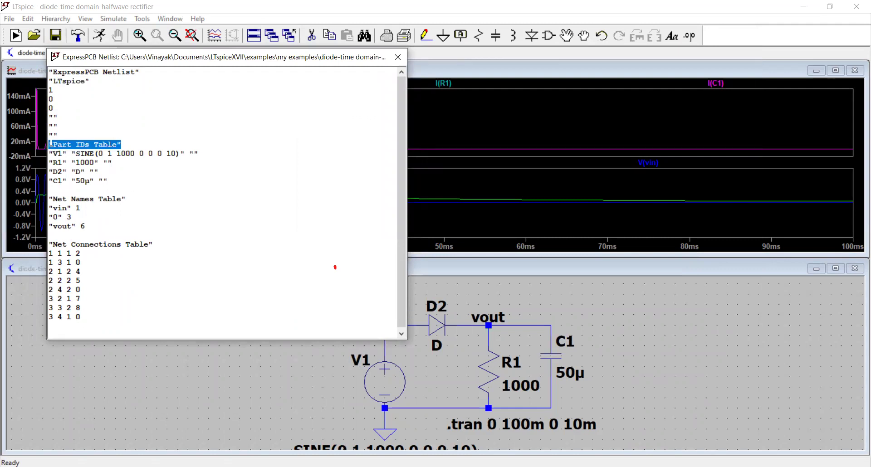
triple_click(77, 154)
triple_click(75, 163)
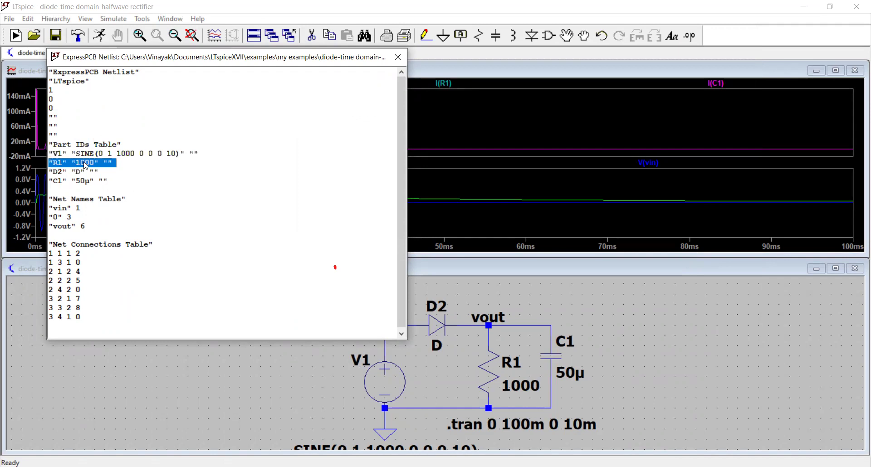
triple_click(80, 180)
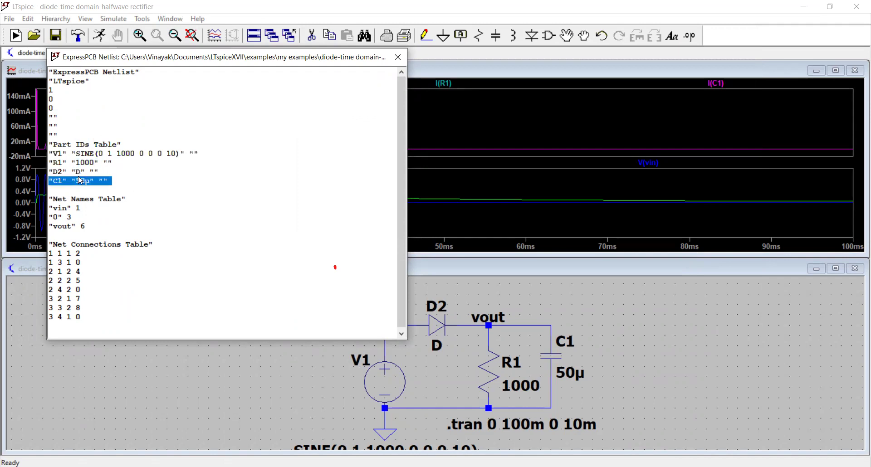
triple_click(77, 172)
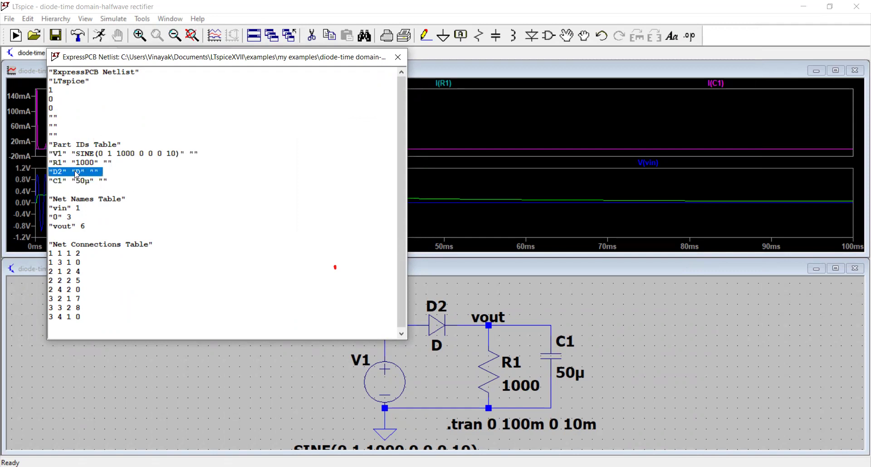
Step through the Net Names table entries vin, 0 and vout
triple_click(87, 200)
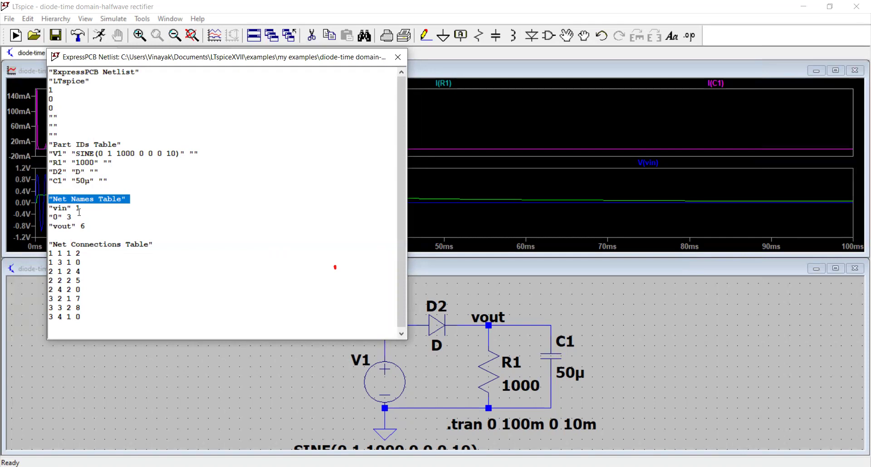
triple_click(79, 209)
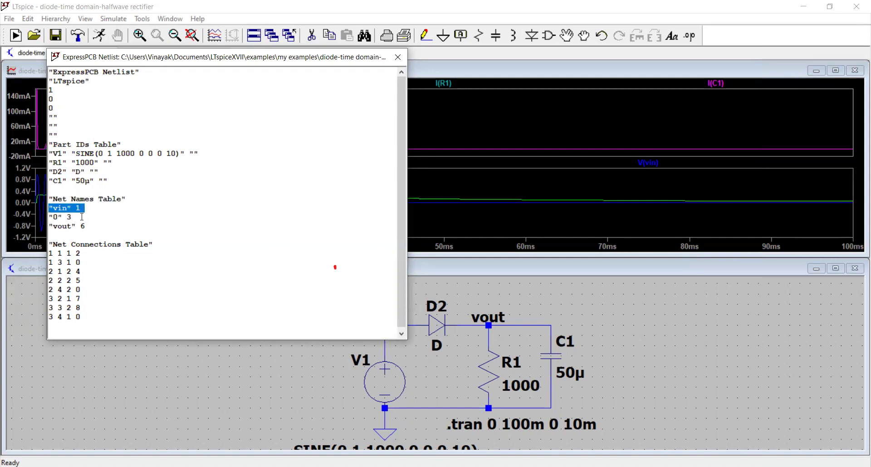
triple_click(72, 218)
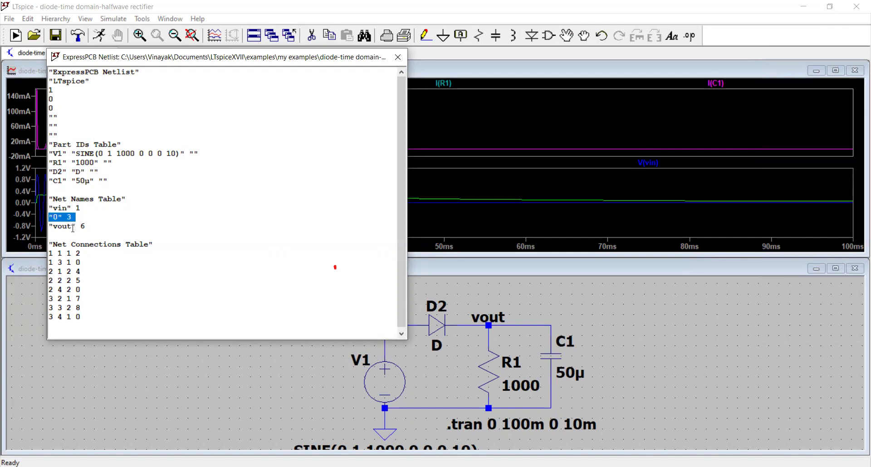
drag(81, 227, 72, 230)
triple_click(87, 227)
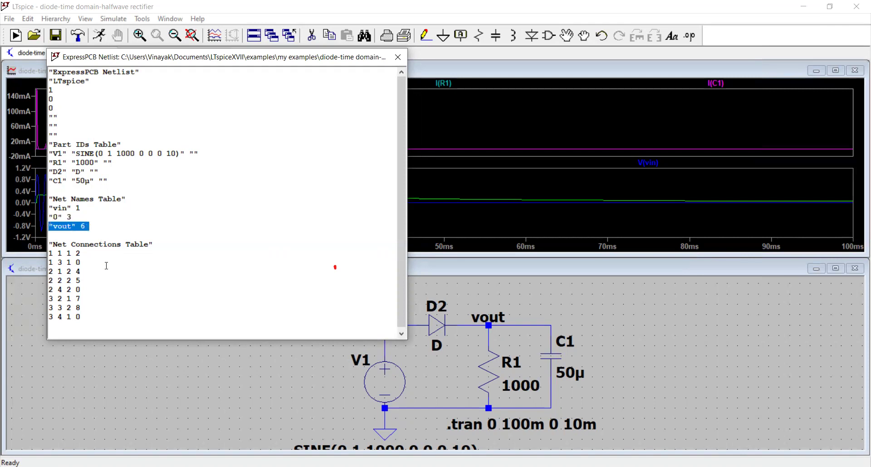
drag(403, 263, 403, 265)
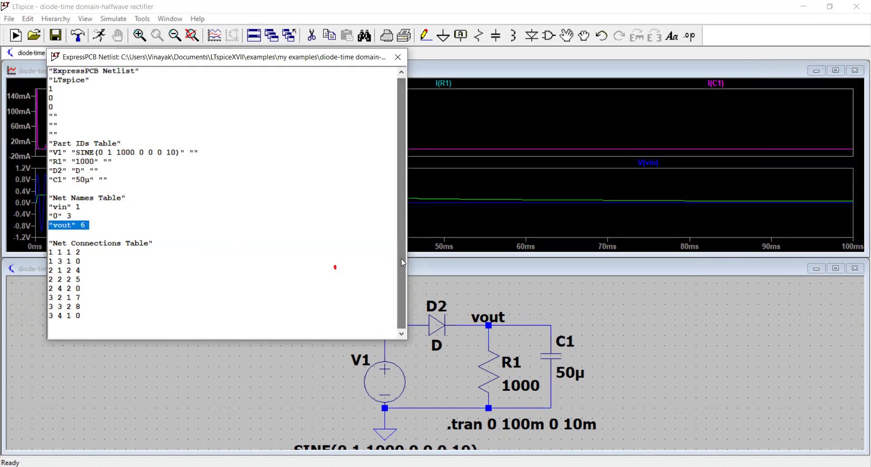
click(94, 246)
Review the Net Connections table rows, then close the ExpressPCB netlist window
triple_click(94, 246)
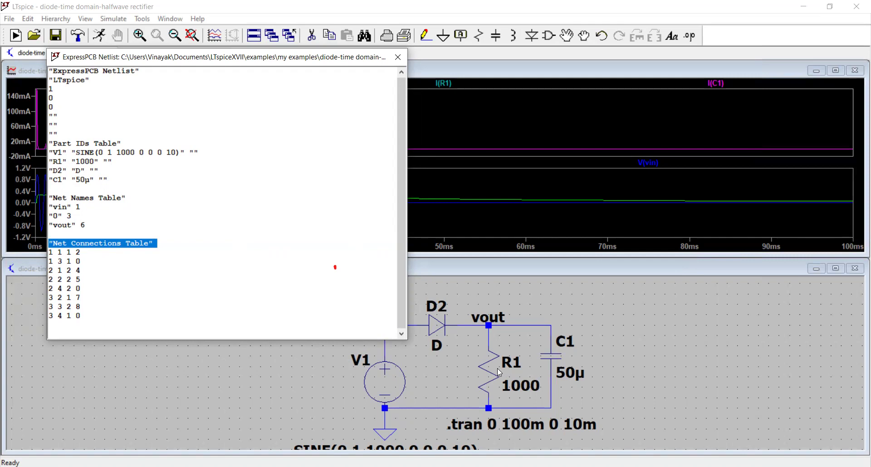
click(93, 263)
drag(84, 317, 47, 254)
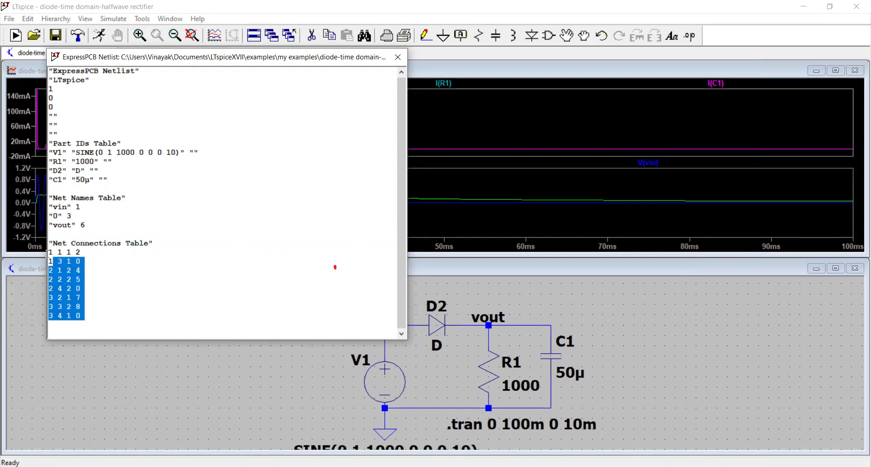
click(99, 263)
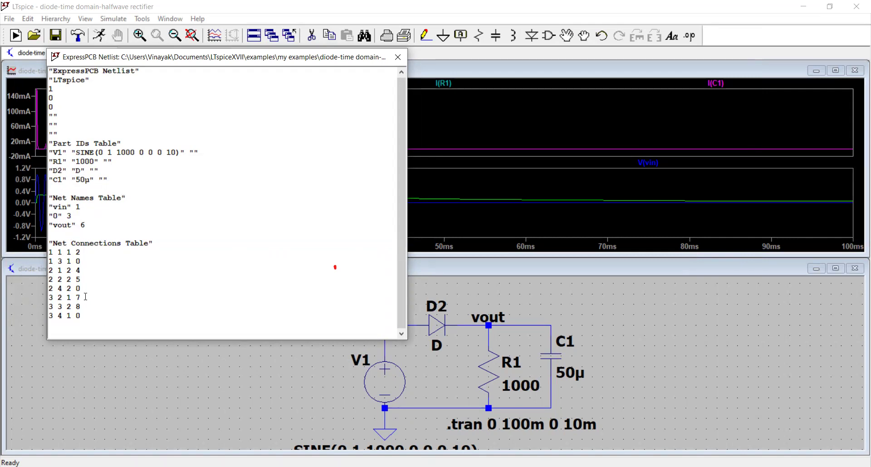
drag(83, 317, 44, 251)
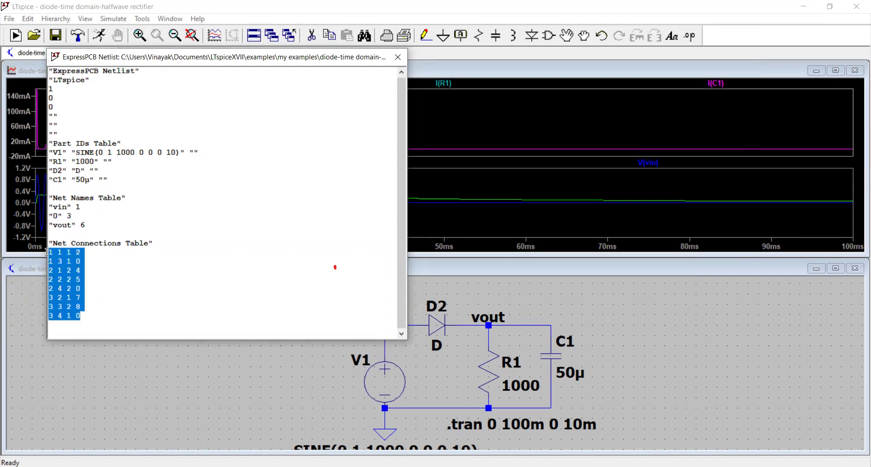
click(84, 259)
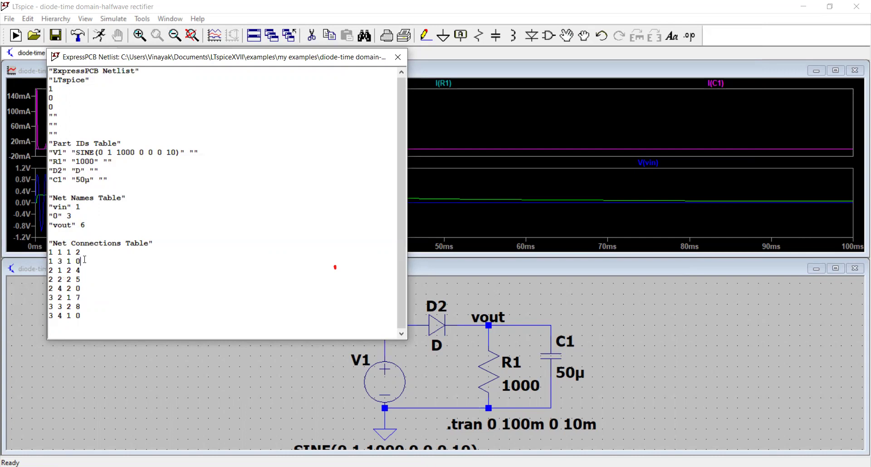
click(399, 57)
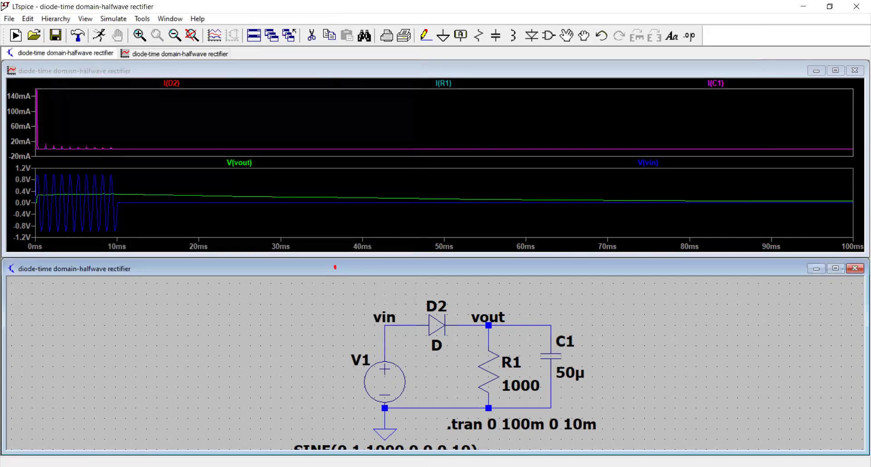